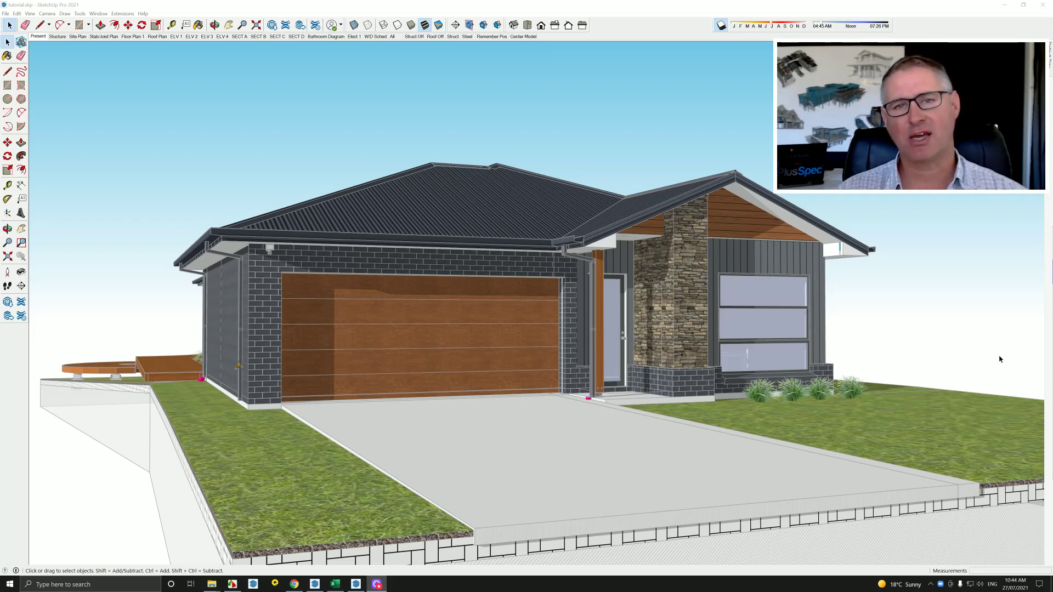
- Orbit around the house front to reveal the double garage and stone-clad entry
mouse_move(602, 340)
middle_down()
mouse_move(679, 347)
mouse_move(606, 358)
middle_up()
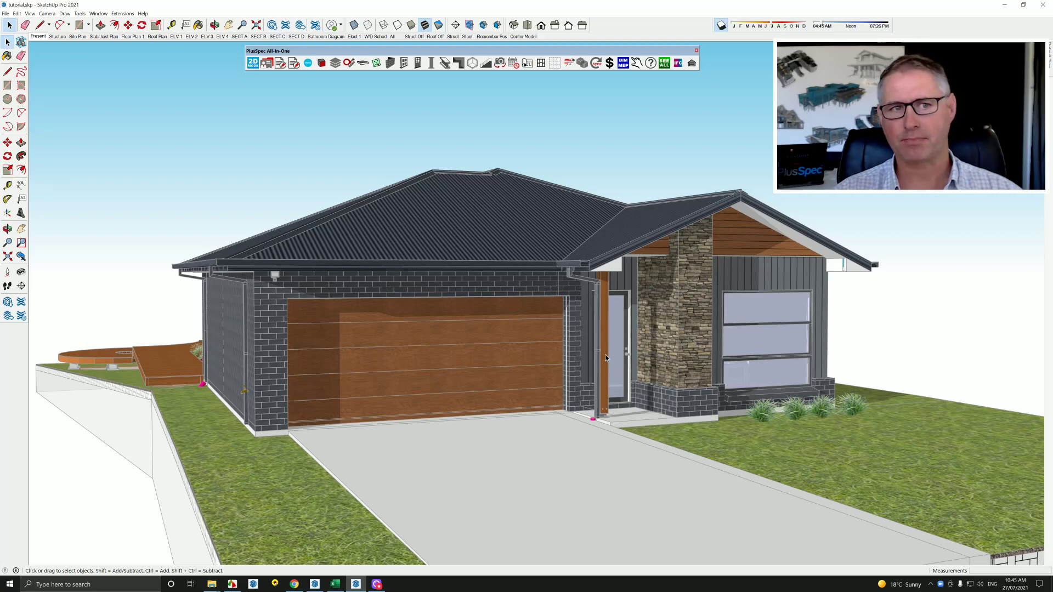
- Zoom in on the house and move the shadow time slider toward Noon
scroll(583, 312, up, 4)
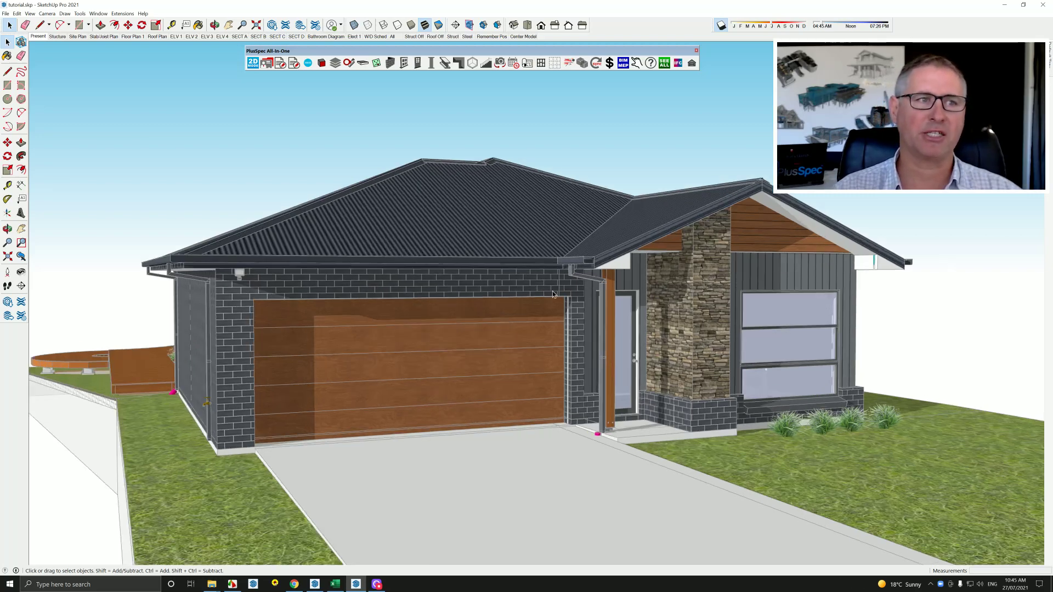
middle_drag(584, 313, 691, 326)
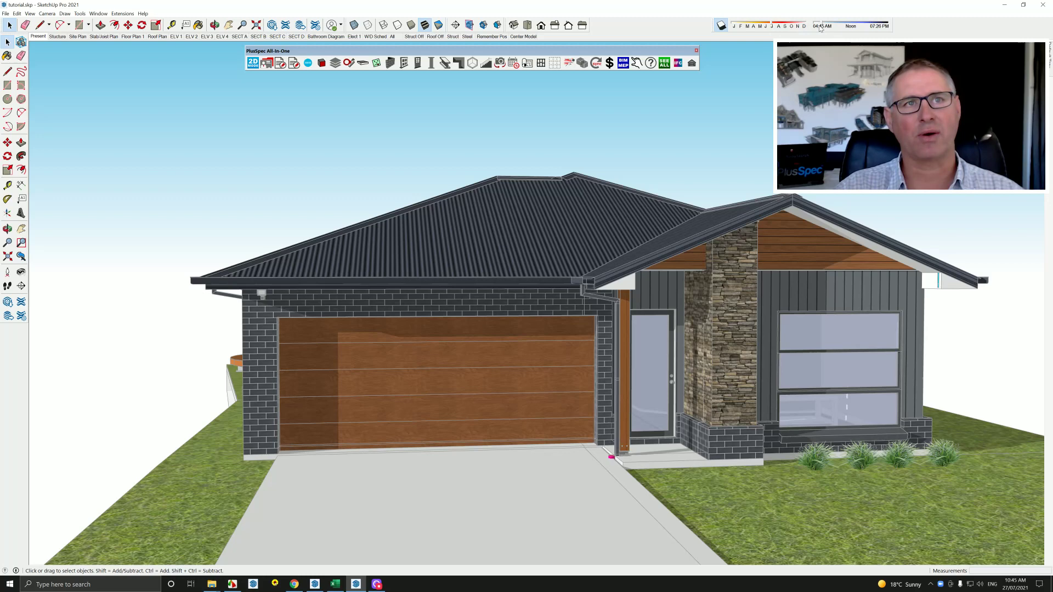
drag(819, 27, 881, 26)
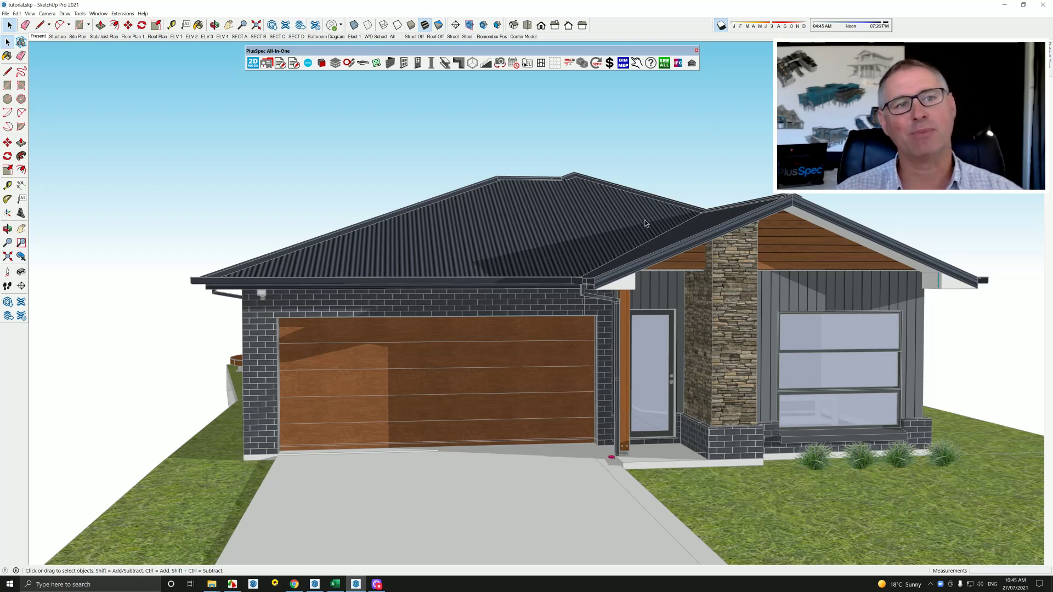
- Orbit to the long side with the deck and three windows, then return to Select
middle_drag(570, 254, 709, 250)
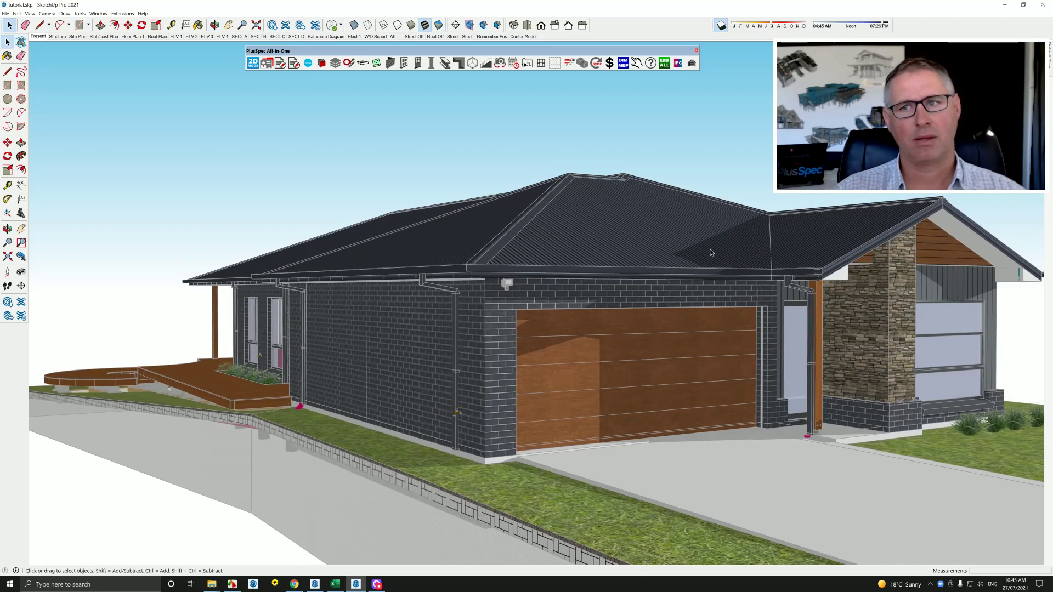
key(o)
drag(517, 257, 939, 282)
key(space)
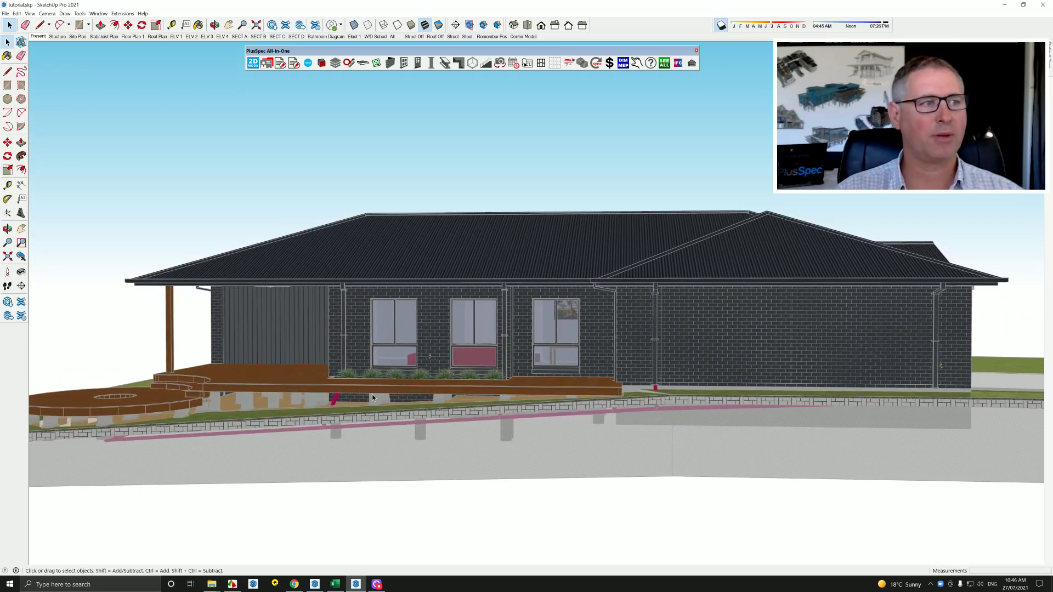
- Zoom and tilt down over the deck and slab, then switch to the Slab/Joist Plan scene
scroll(274, 397, up, 6)
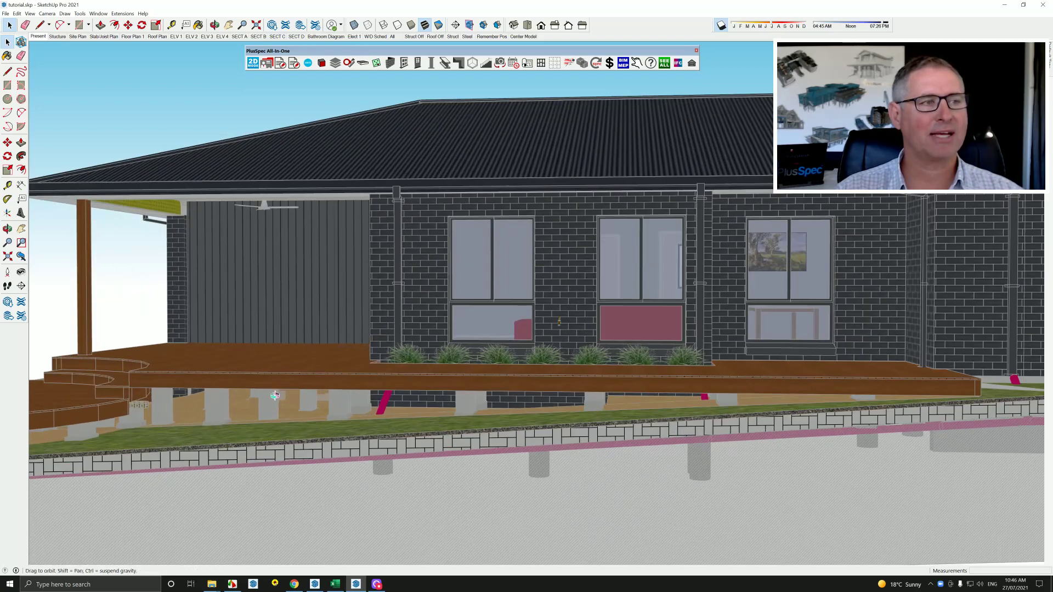
middle_drag(274, 395, 697, 331)
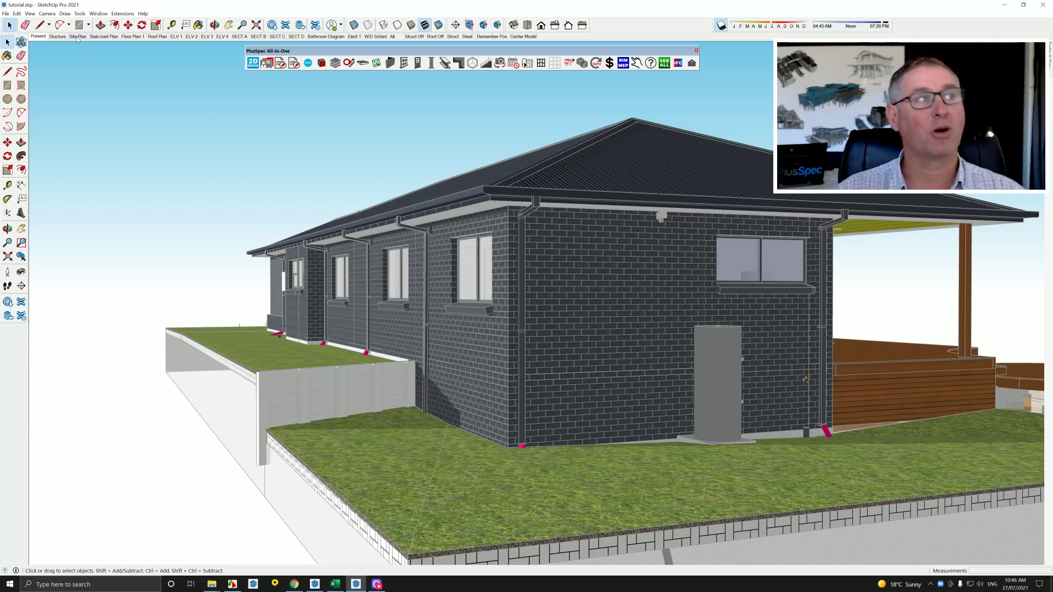
click(100, 39)
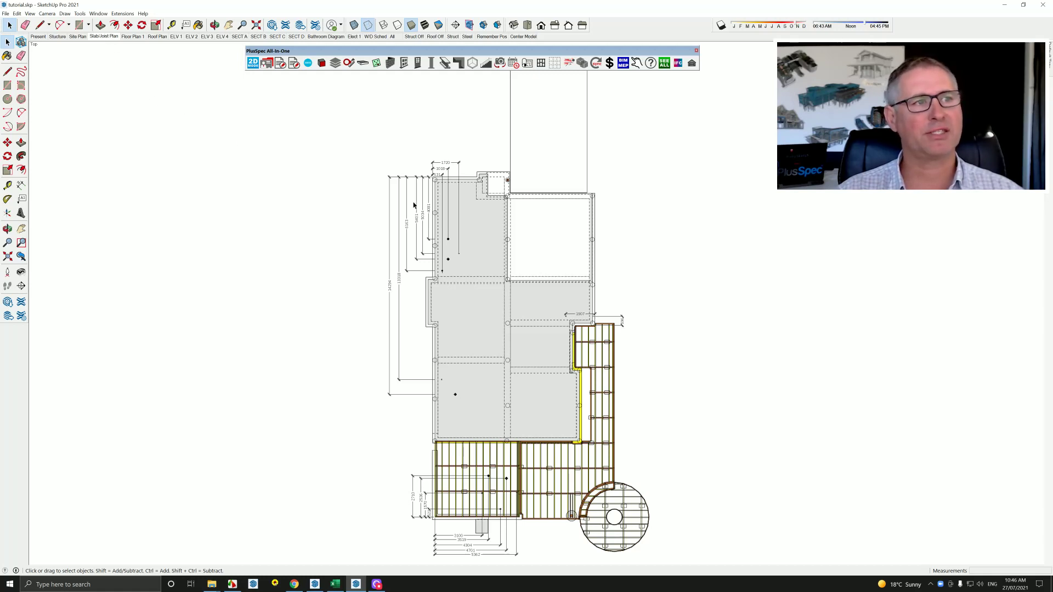
- Zoom on the slab plan, then tilt into 3-D to view the deck joists on bearers and pads
scroll(460, 257, up, 3)
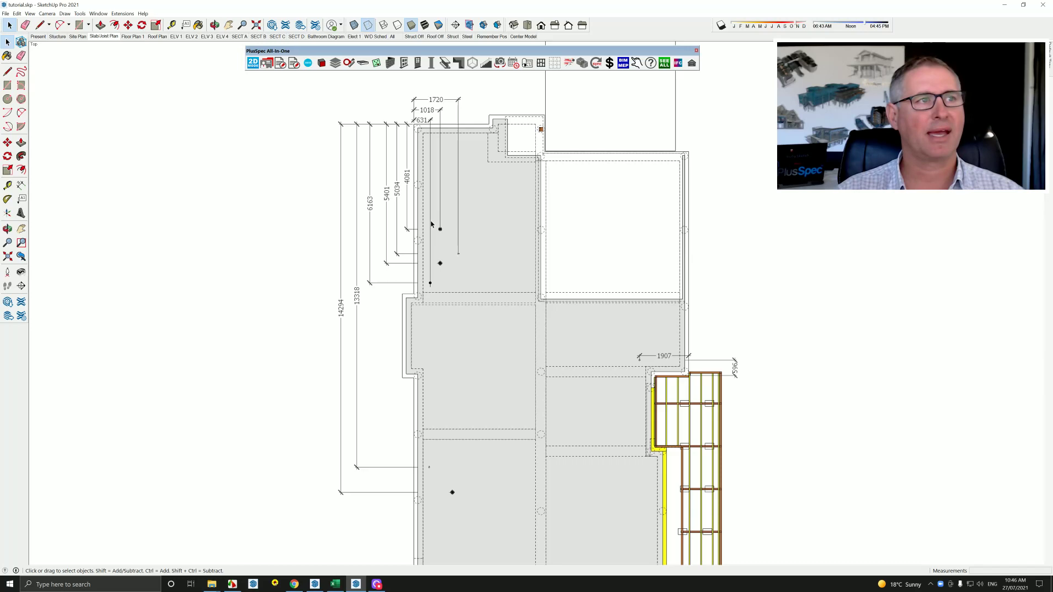
scroll(431, 223, down, 3)
scroll(432, 455, up, 6)
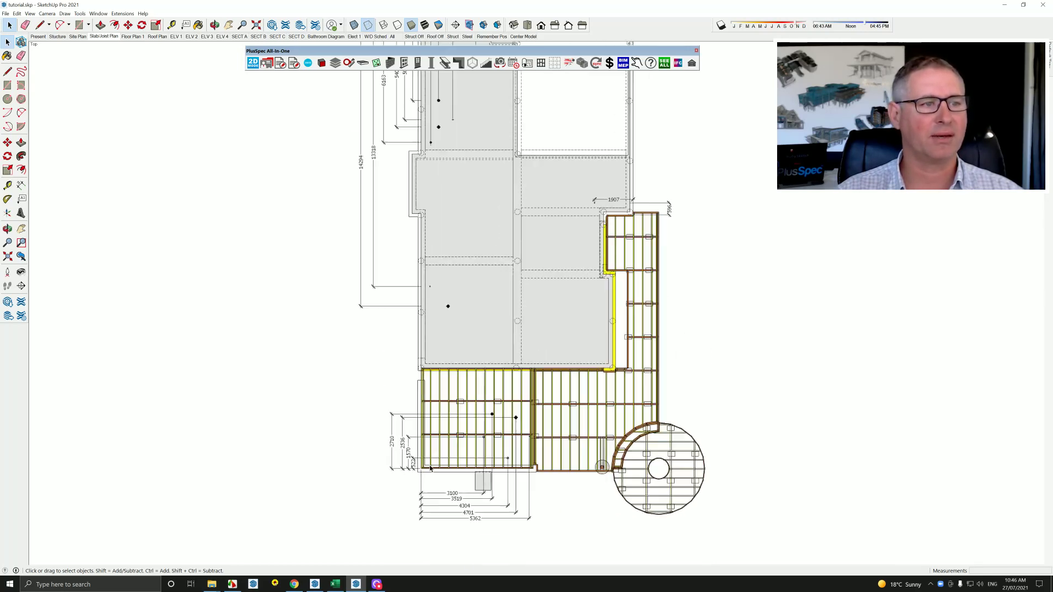
scroll(444, 465, up, 4)
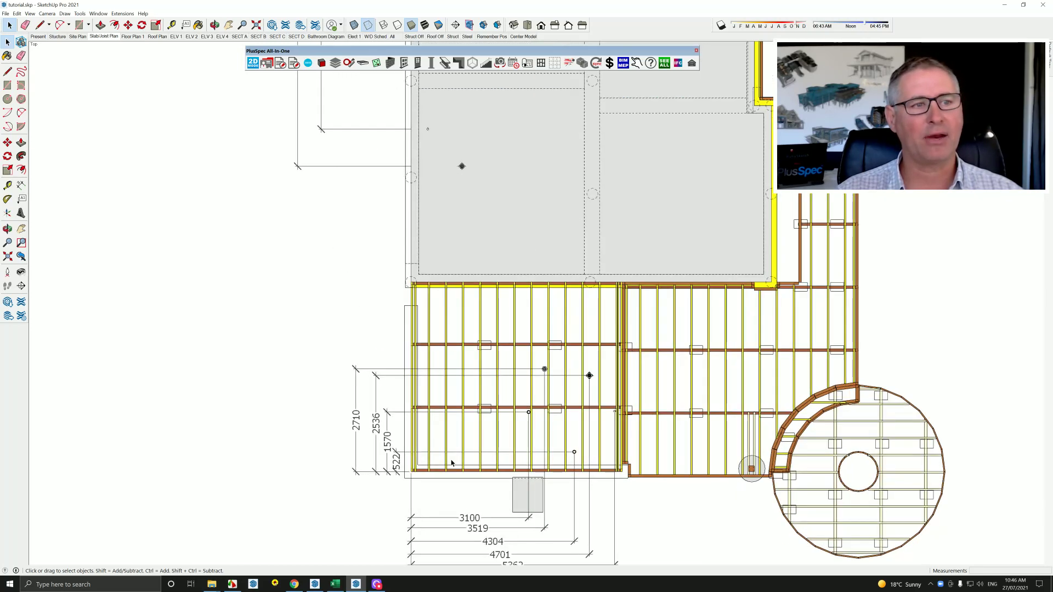
mouse_move(452, 461)
middle_down()
mouse_move(484, 387)
mouse_move(670, 124)
middle_up()
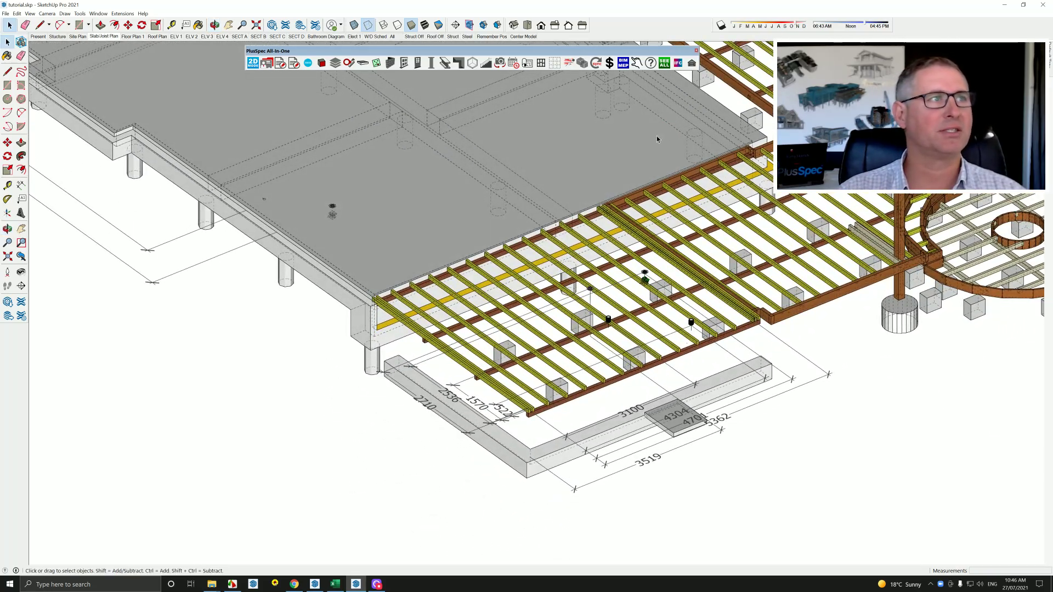
- Switch to the Struct scene and orbit around the wall frames and roof trusses to the left gable end
click(455, 37)
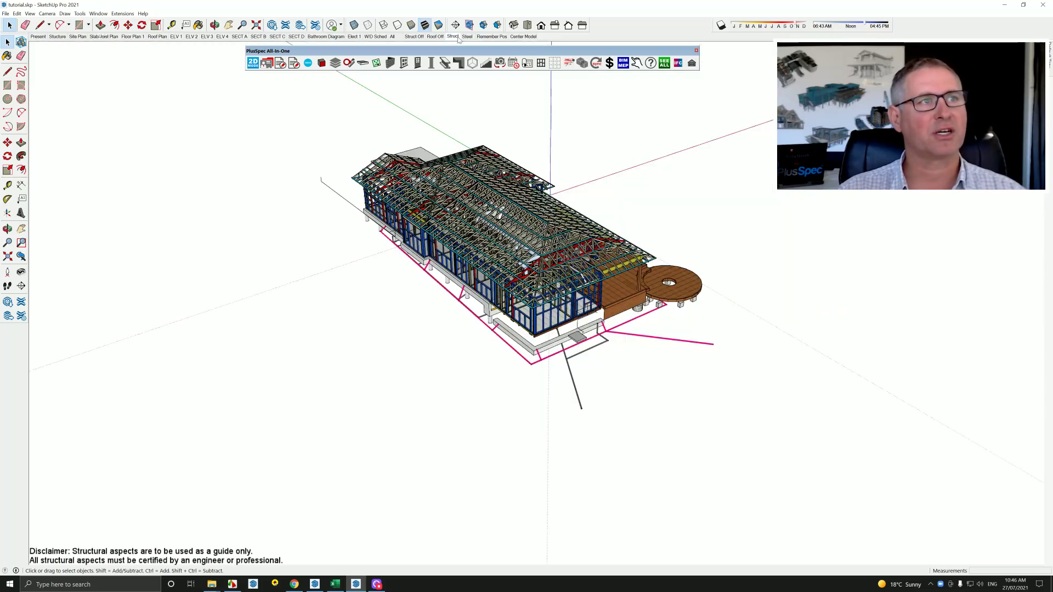
scroll(519, 318, up, 5)
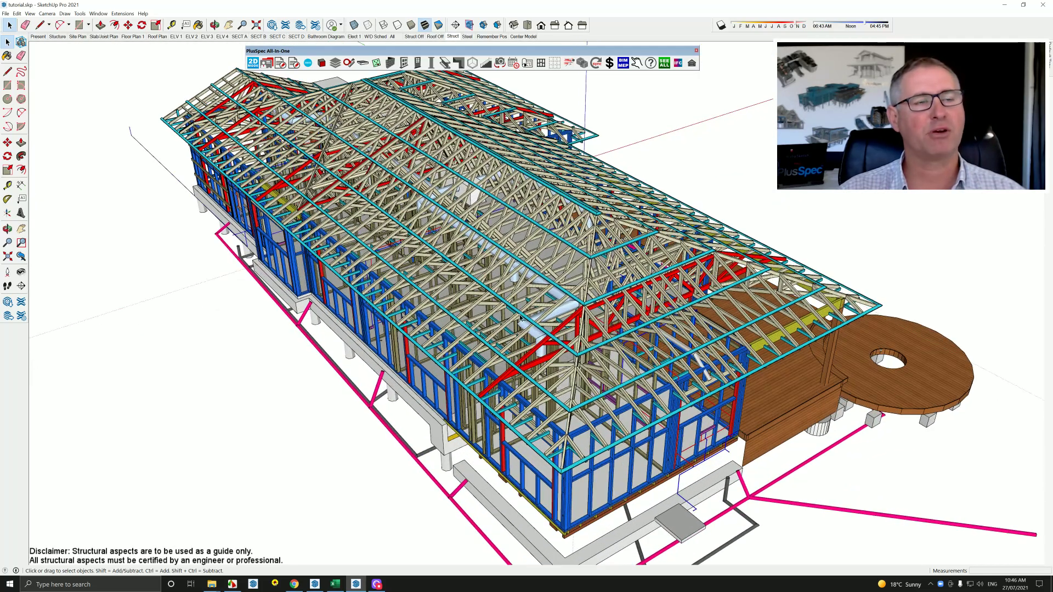
scroll(519, 318, down, 5)
middle_drag(520, 318, 591, 420)
middle_drag(395, 327, 855, 400)
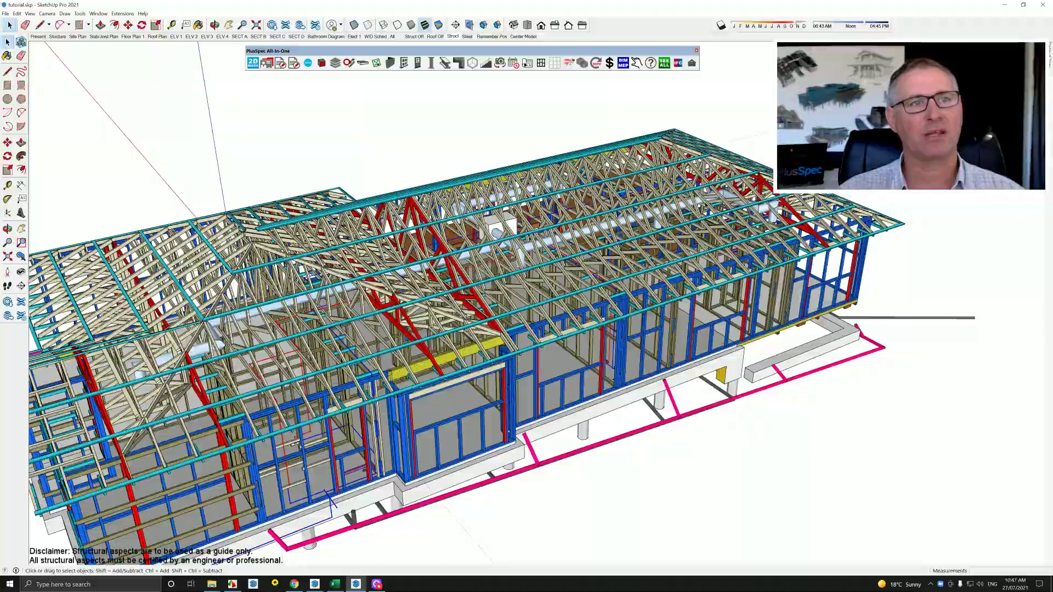
middle_drag(548, 329, 307, 321)
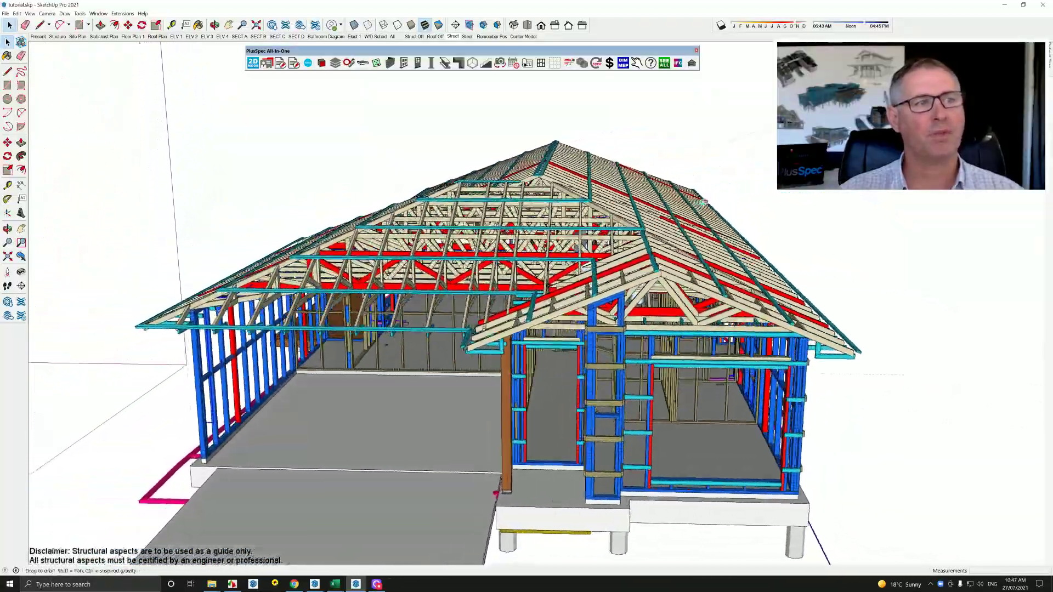
middle_drag(703, 203, 789, 191)
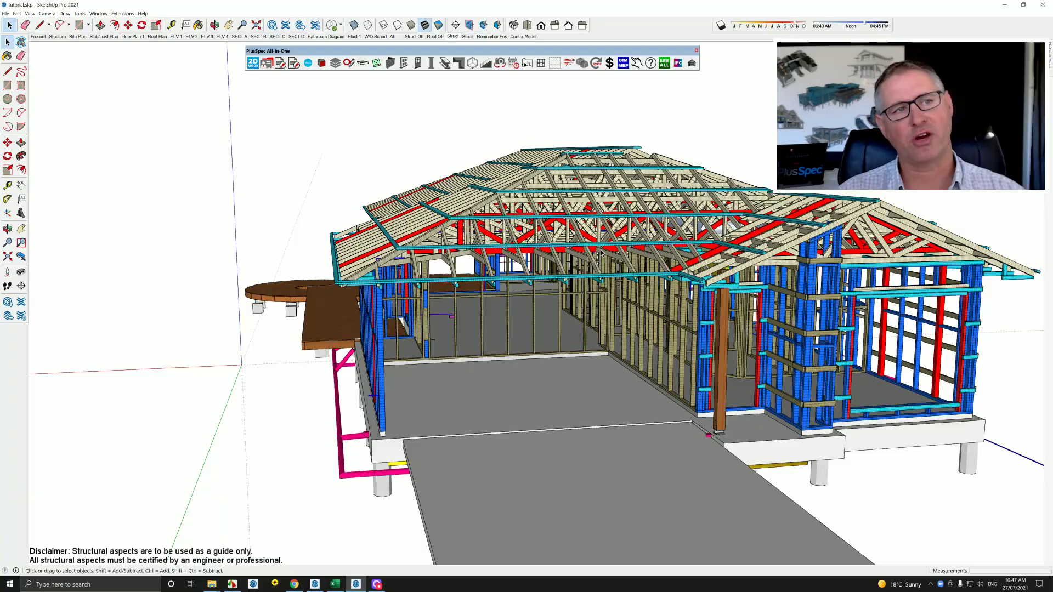
scroll(502, 280, up, 2)
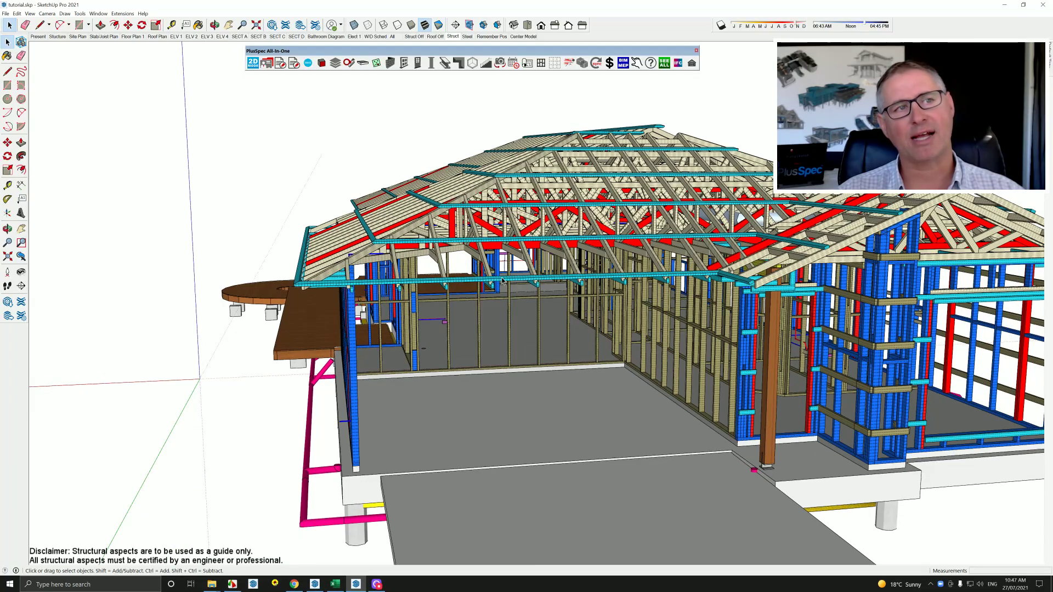
middle_drag(503, 281, 586, 235)
scroll(500, 329, down, 4)
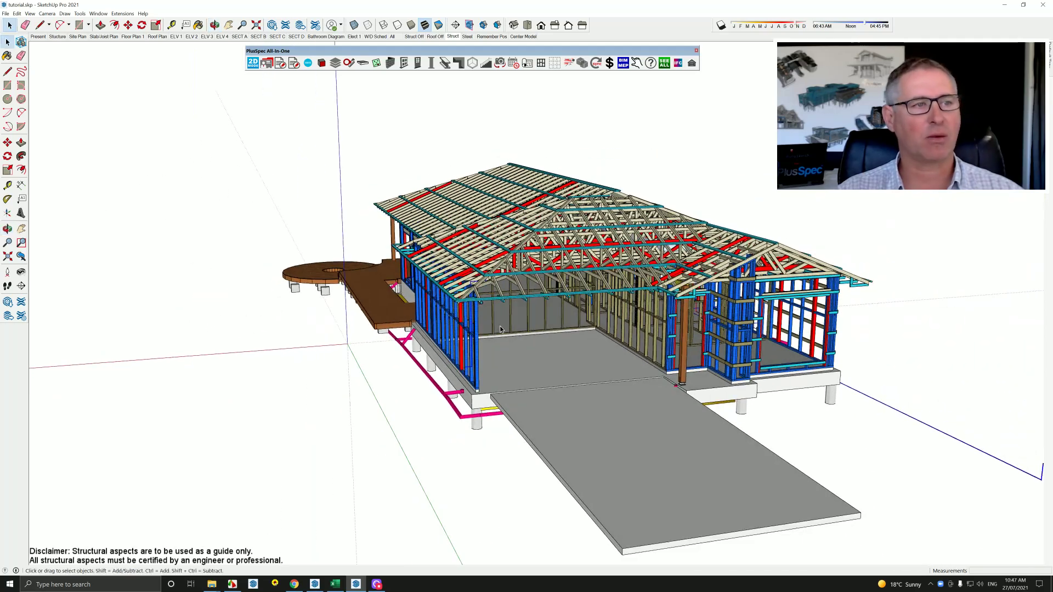
middle_drag(500, 329, 397, 356)
- Draw a rectangle on the ground beside the house and offset it inward into a ring
key(r)
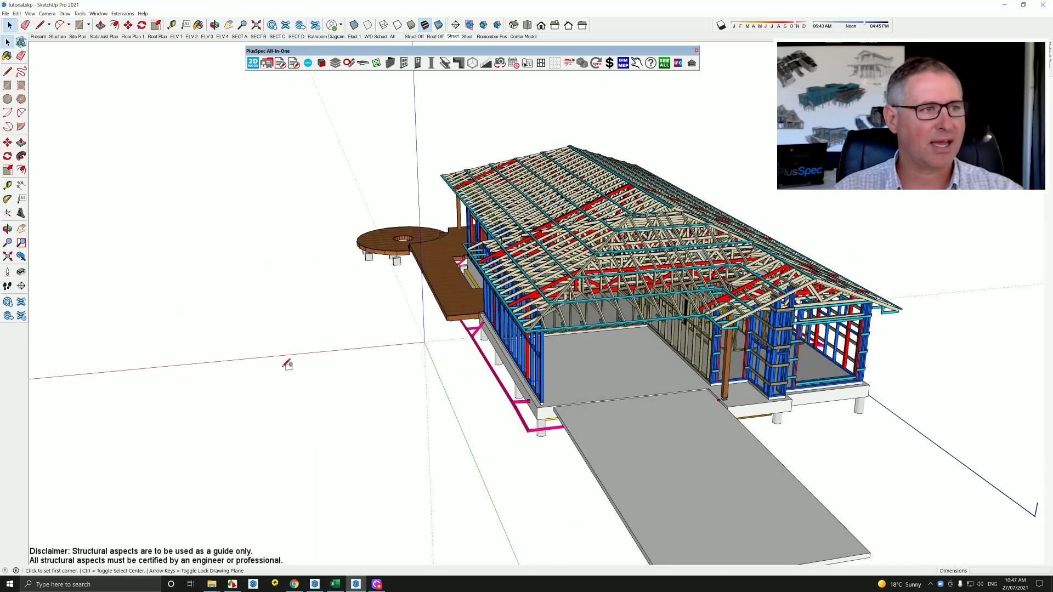
click(215, 376)
click(402, 442)
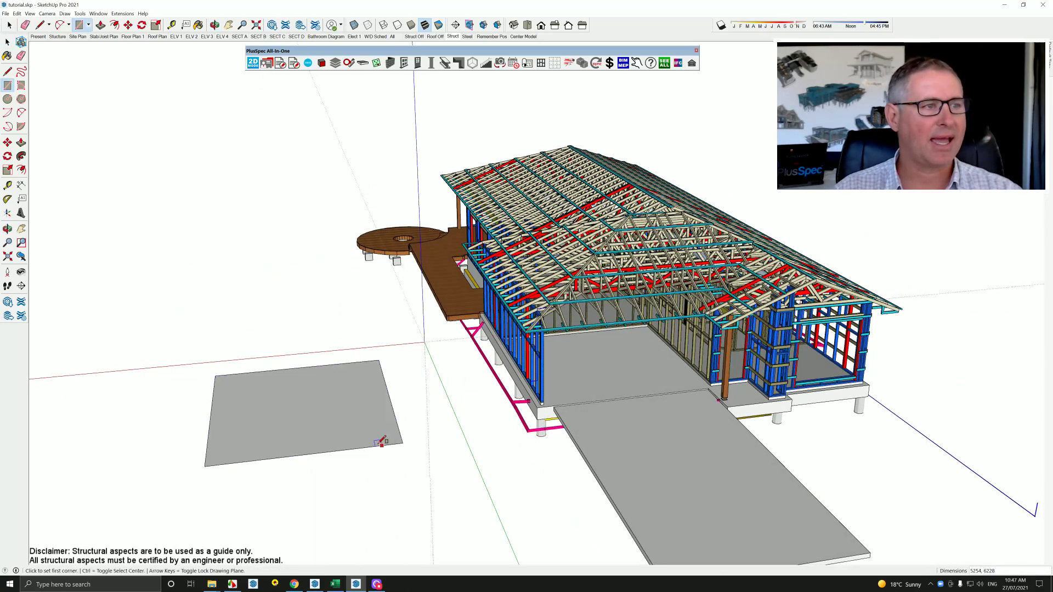
key(space)
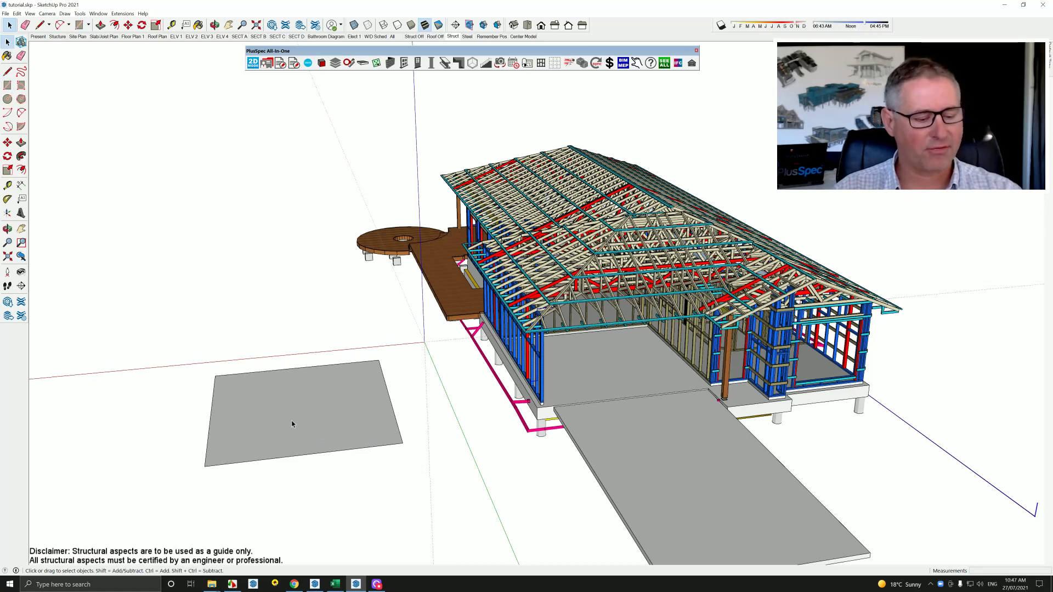
key(f)
click(219, 422)
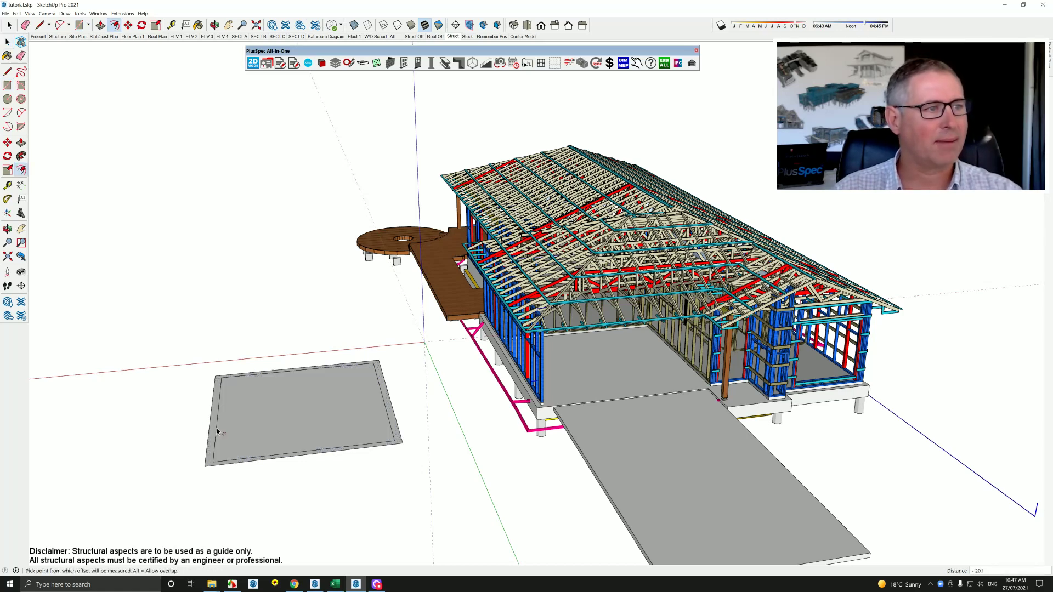
click(217, 431)
- Push/pull the ring up 2182 into hollow walls and zoom in on the box
key(p)
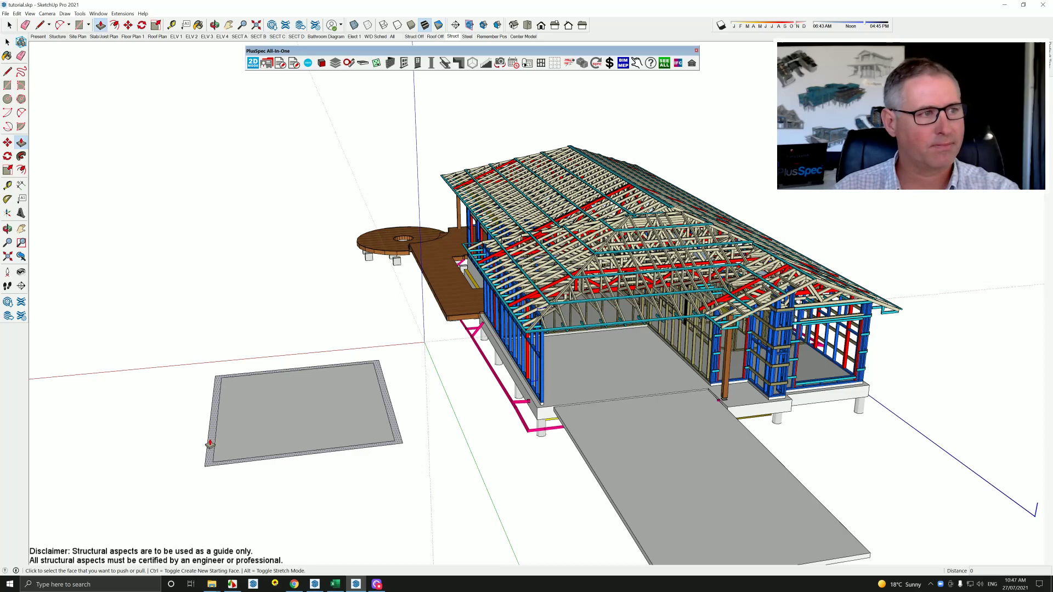
drag(210, 442, 211, 290)
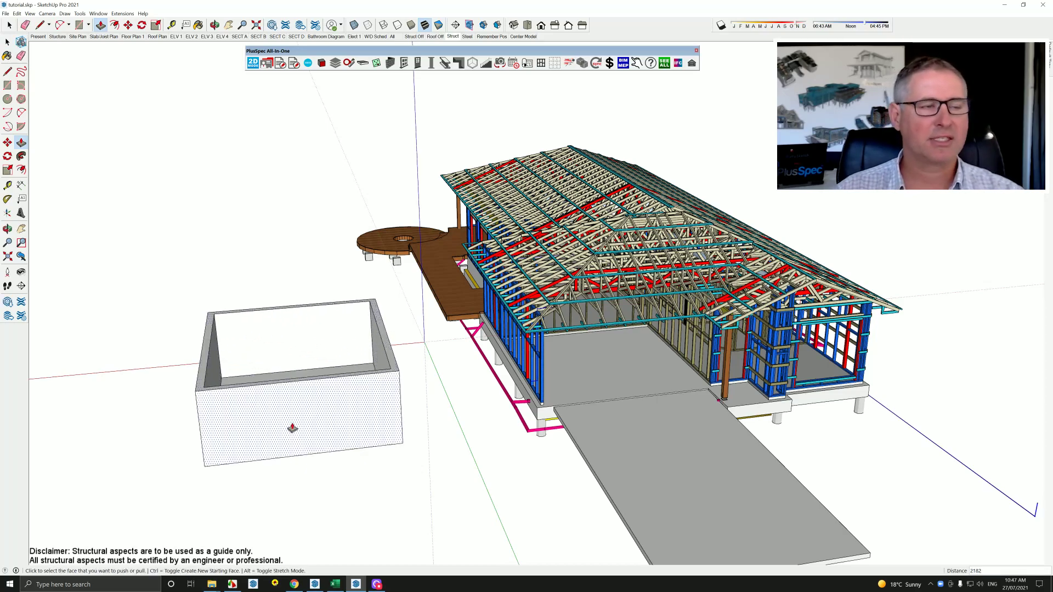
middle_drag(292, 428, 402, 392)
scroll(426, 381, up, 2)
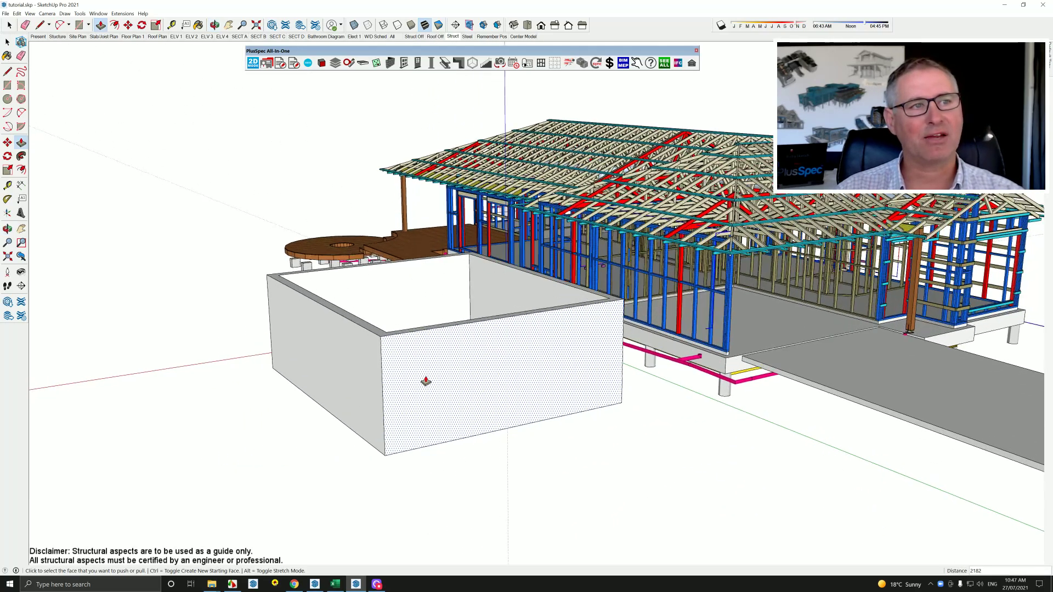
scroll(426, 381, up, 2)
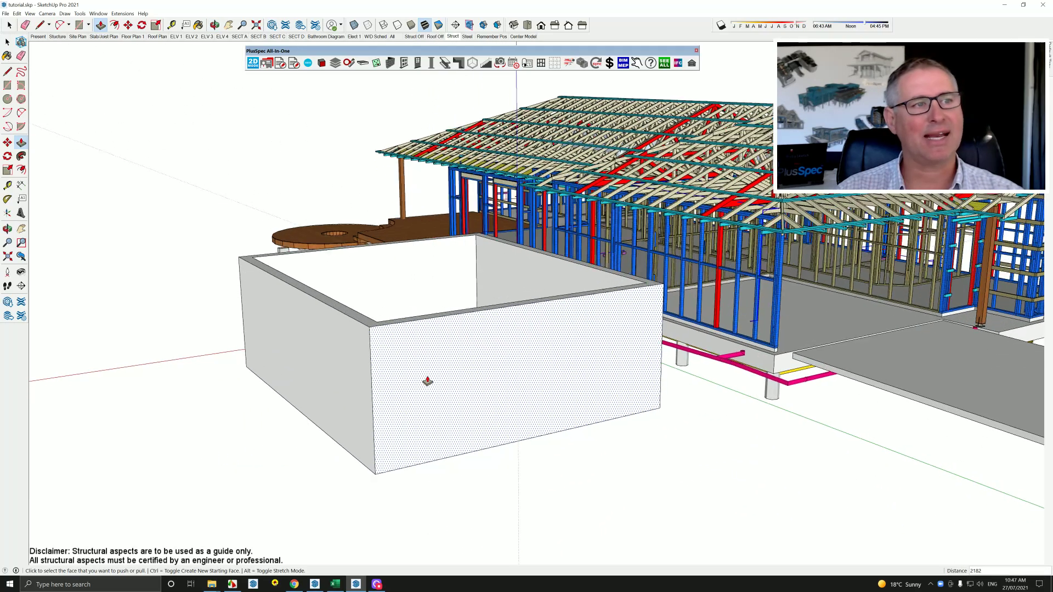
- Switch to the All scene and place a section plane on the brick wall to cut the house open
click(393, 37)
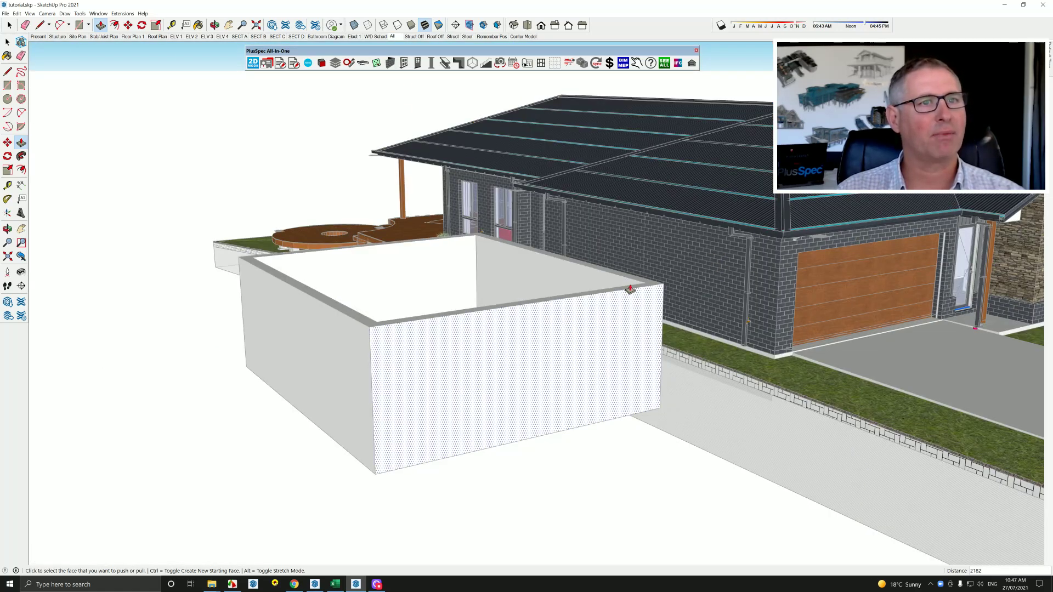
click(455, 24)
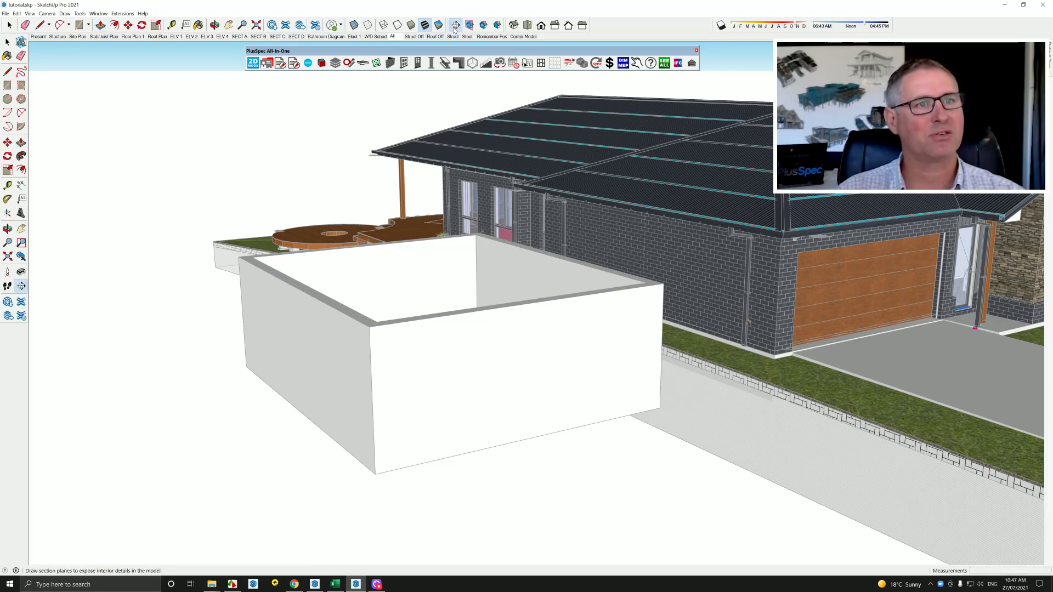
click(736, 237)
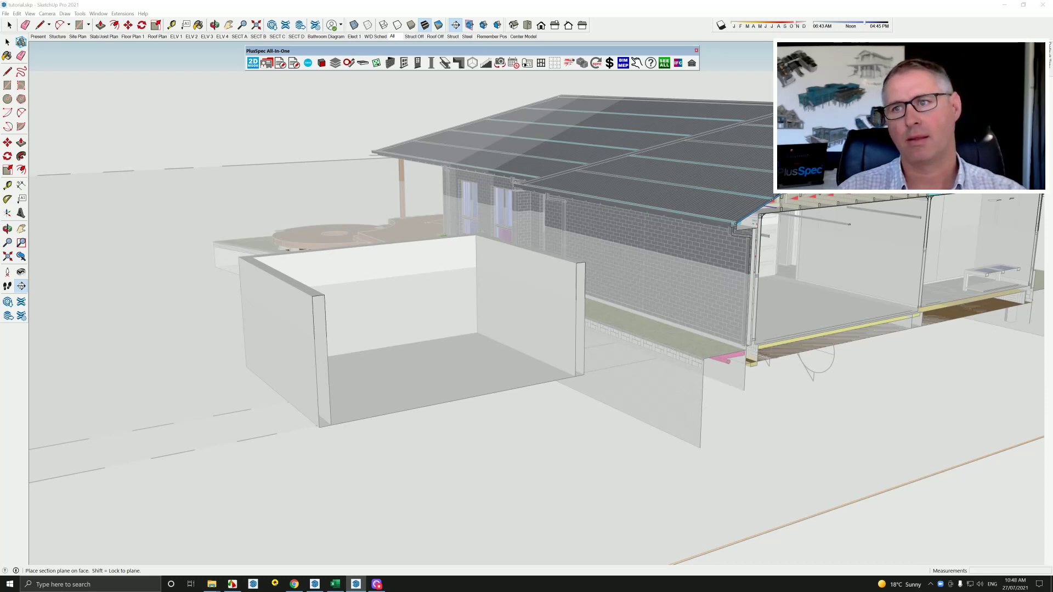
key(p)
scroll(574, 265, down, 2)
scroll(574, 266, down, 5)
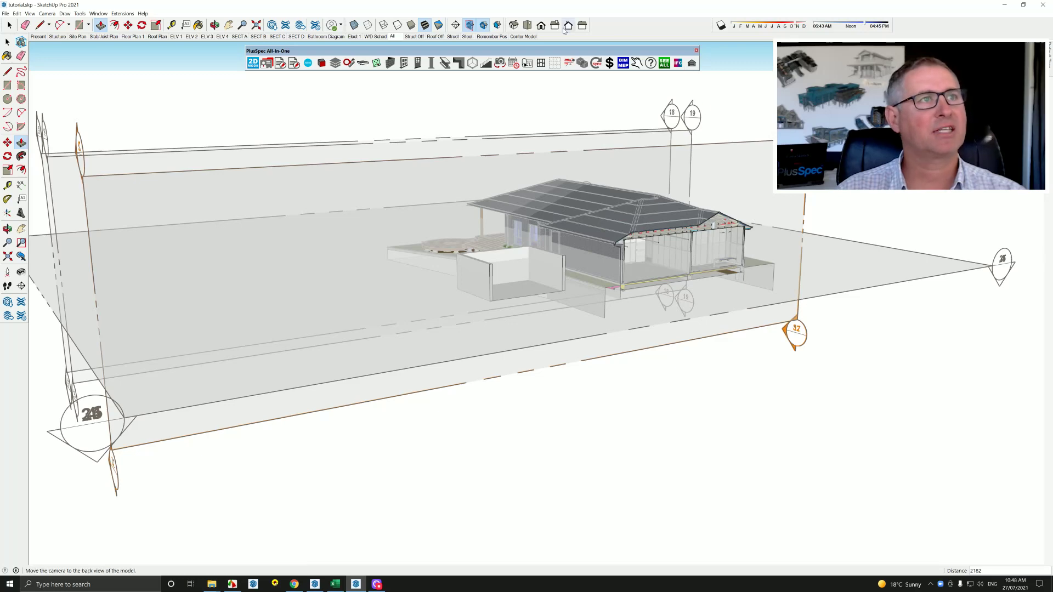
- Hide section planes and gridlines, then orbit so the test wall faces the camera squarely
click(470, 25)
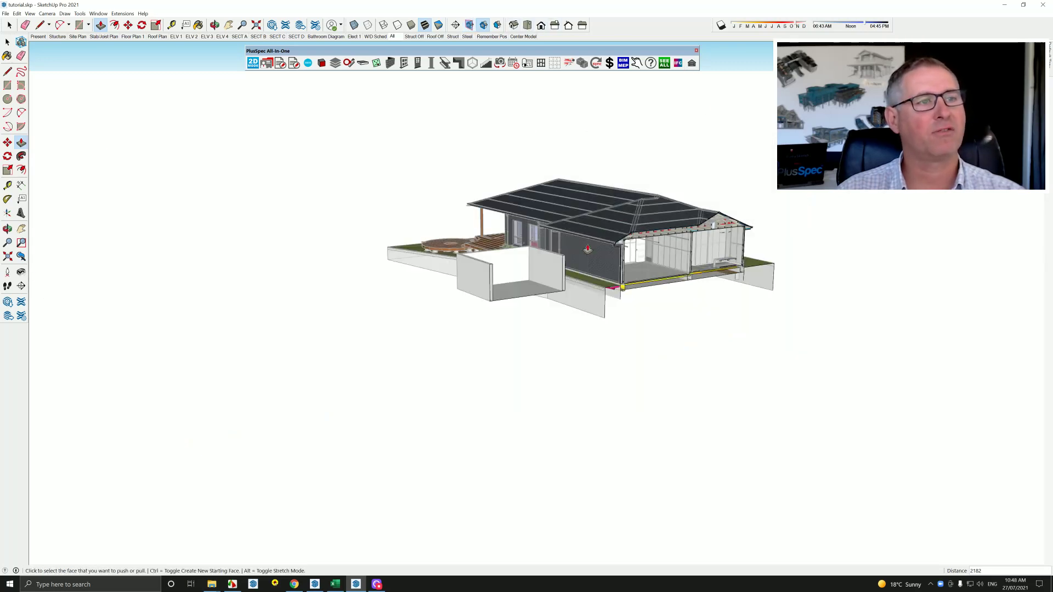
scroll(565, 285, up, 5)
scroll(559, 291, up, 3)
middle_drag(559, 291, 513, 289)
key(p)
middle_drag(258, 310, 375, 307)
scroll(469, 282, down, 5)
middle_drag(469, 283, 436, 287)
scroll(465, 283, up, 8)
scroll(437, 287, down, 6)
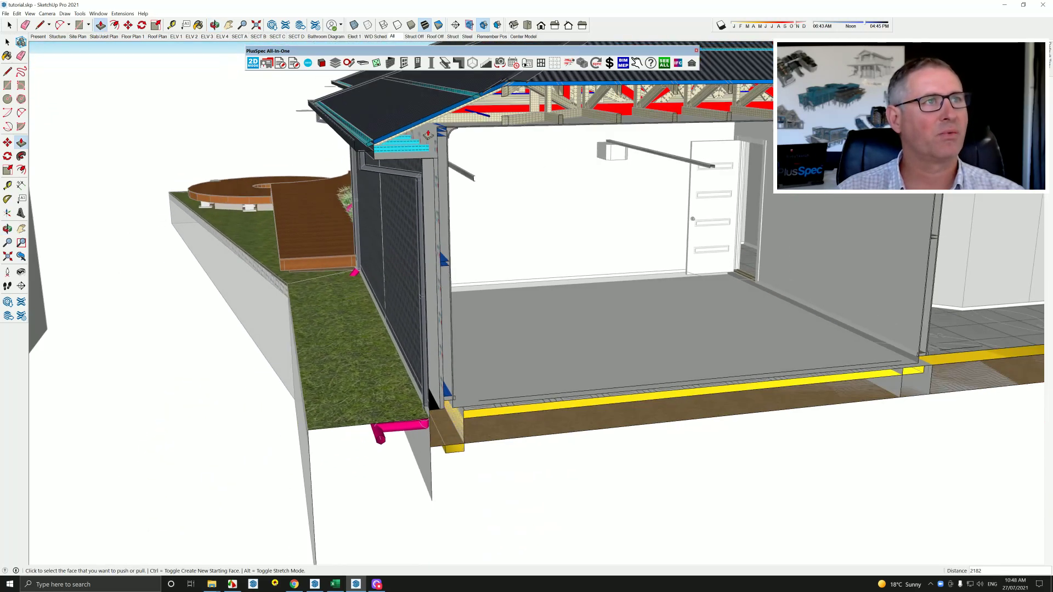
key(p)
- Switch to the Struct scene and swing the framed house to the left
click(453, 37)
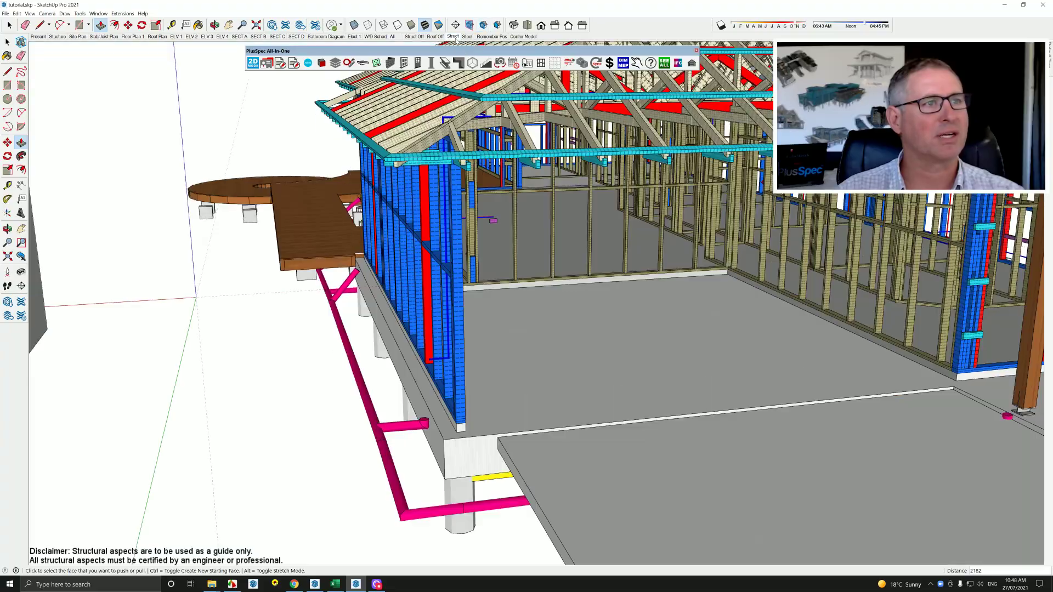
middle_drag(448, 284, 564, 287)
scroll(607, 282, down, 5)
key(p)
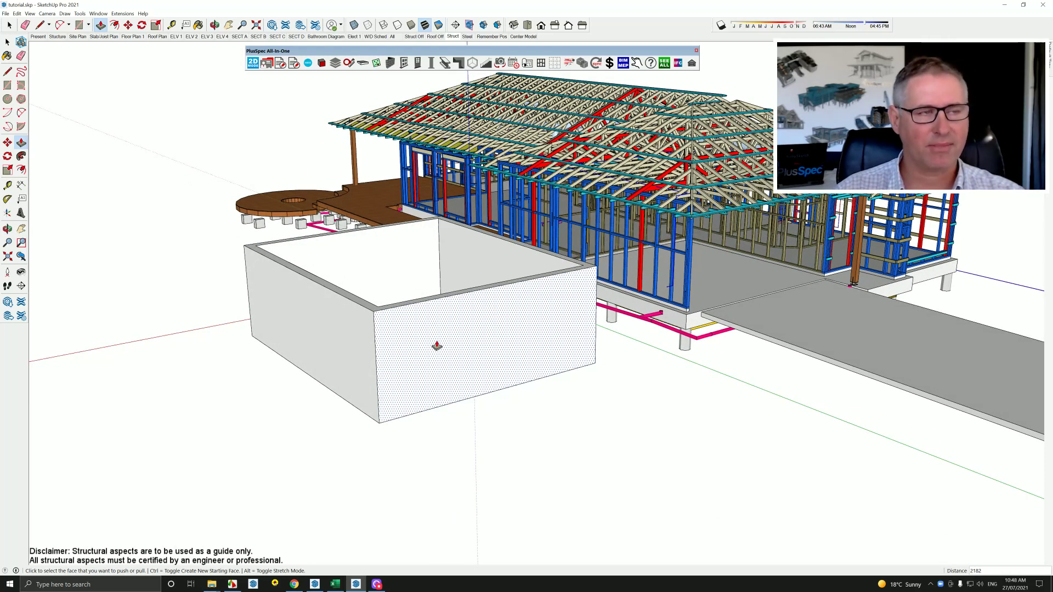
middle_drag(447, 343, 454, 313)
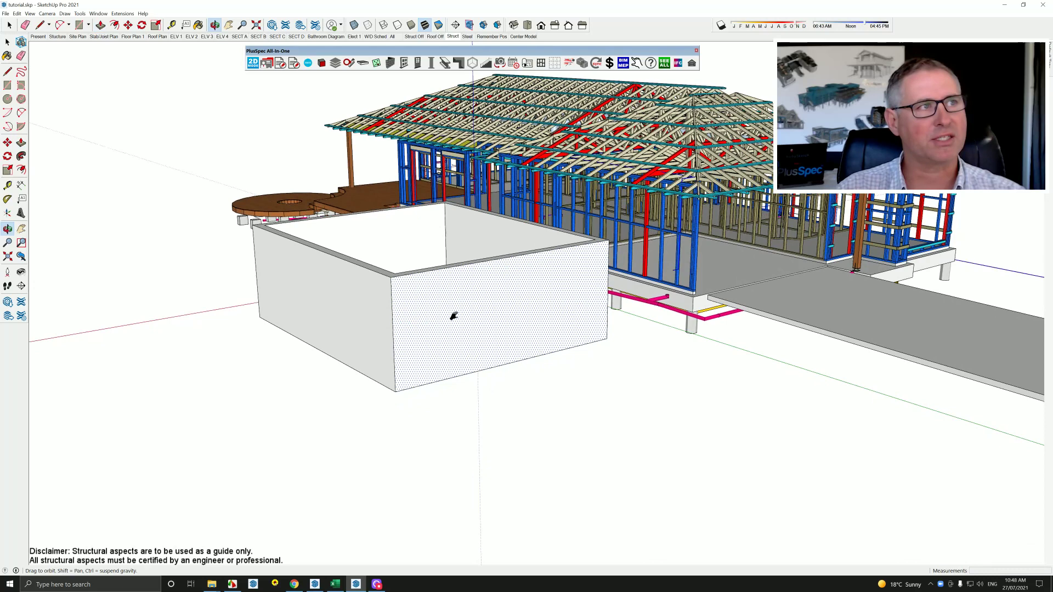
- In the PlusSpec Wall Tool, set Construction Type to Lightweight Framed with Cladding
key(w)
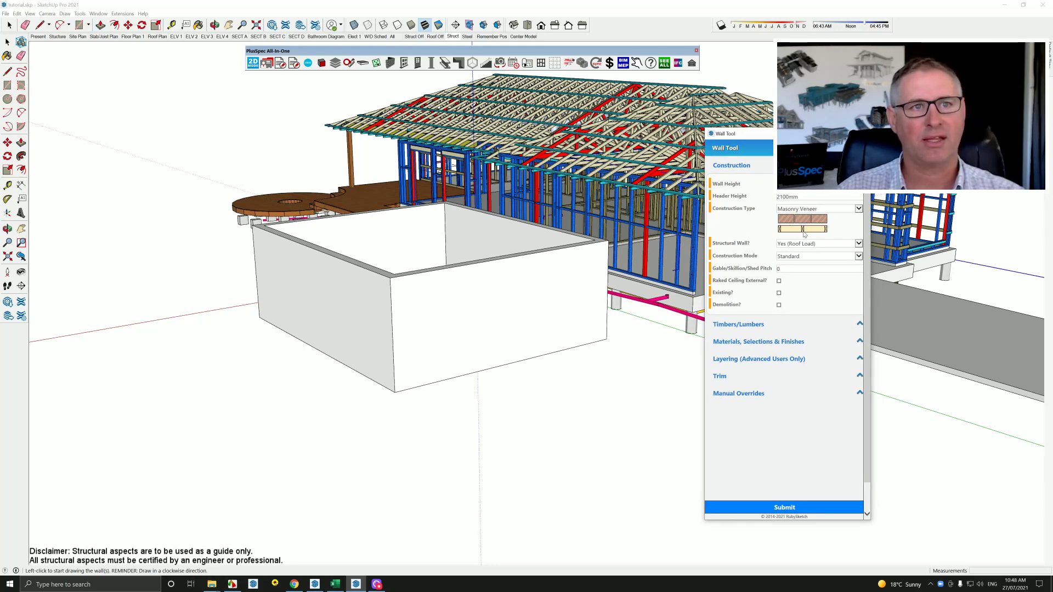
click(814, 210)
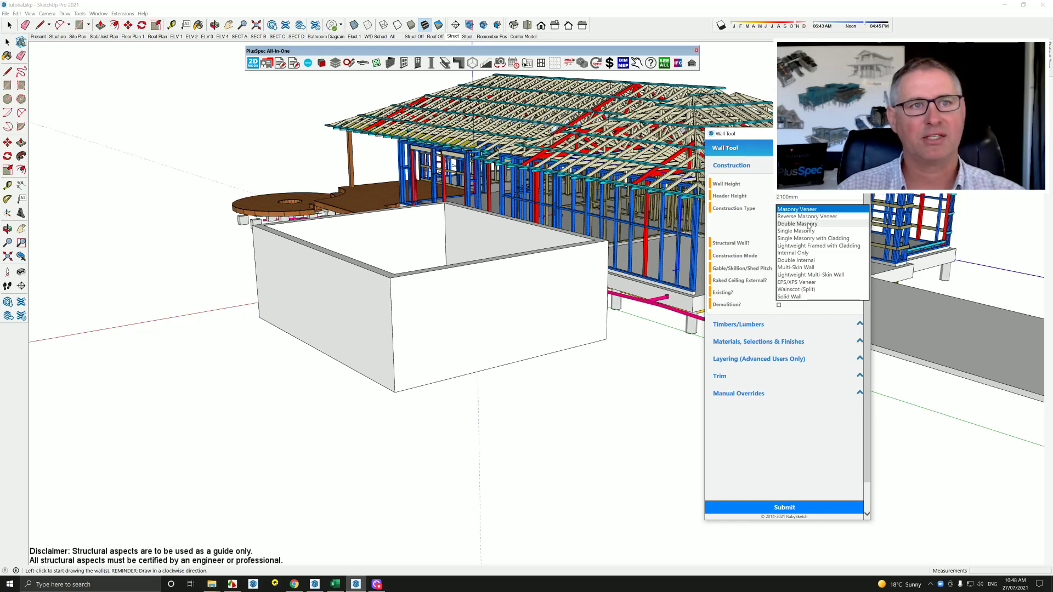
click(797, 223)
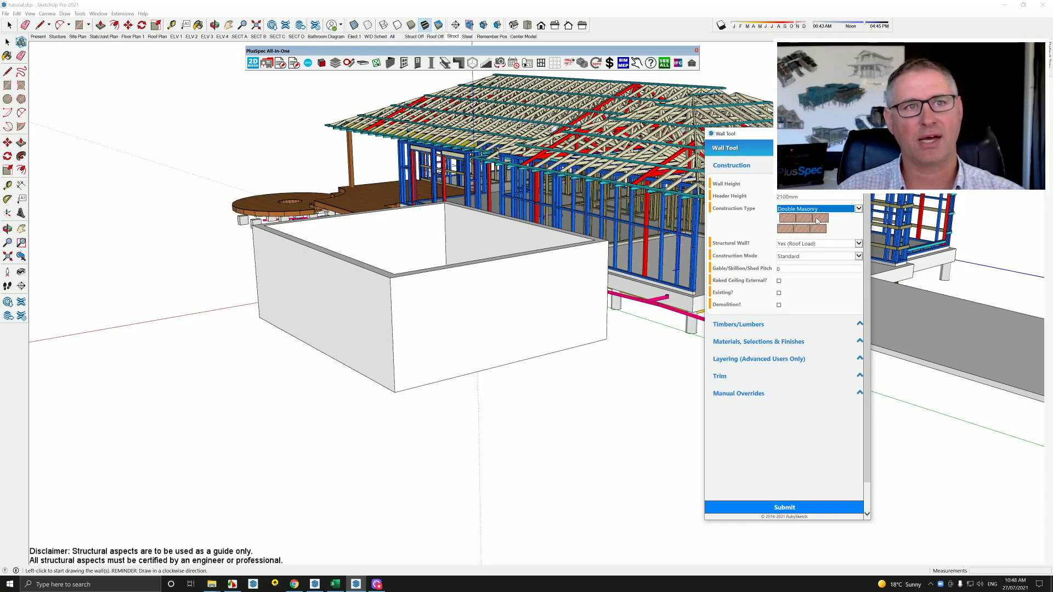
click(810, 211)
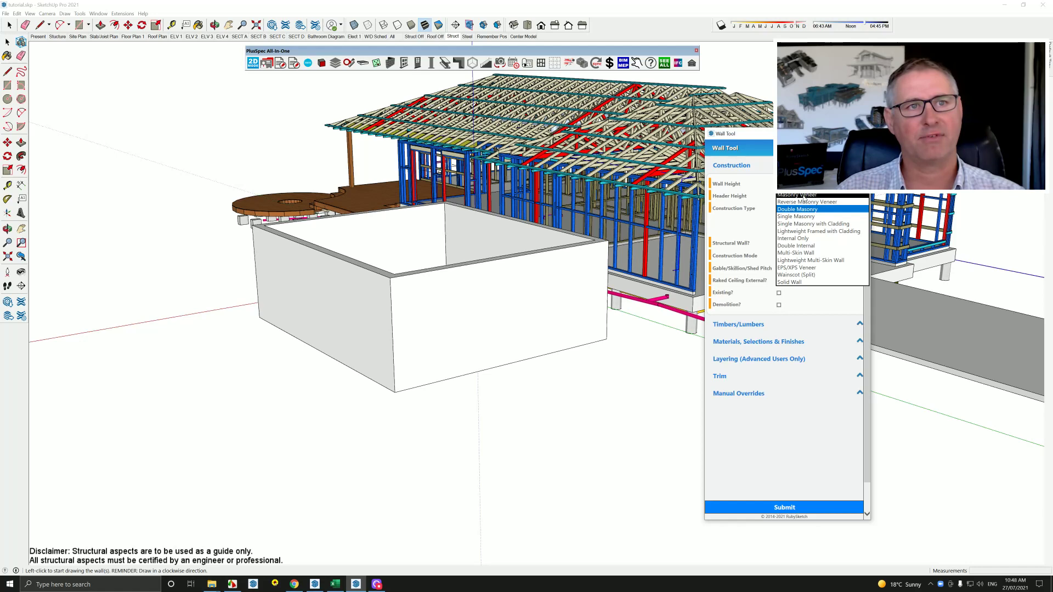
click(812, 218)
click(814, 209)
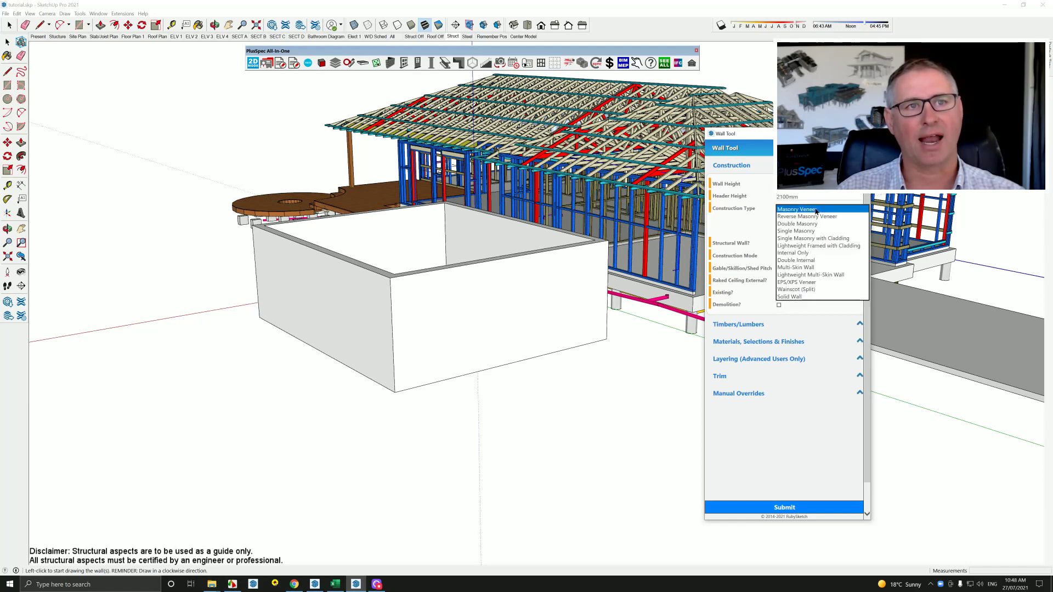
click(812, 246)
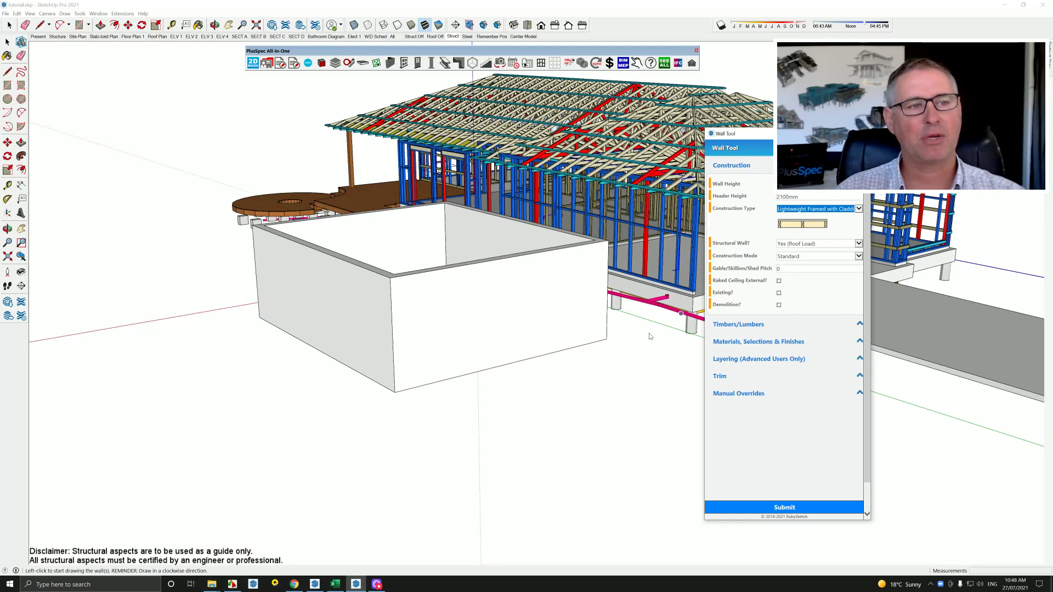
- Draw a two-segment framed wall along the test box corners and inspect it
click(606, 340)
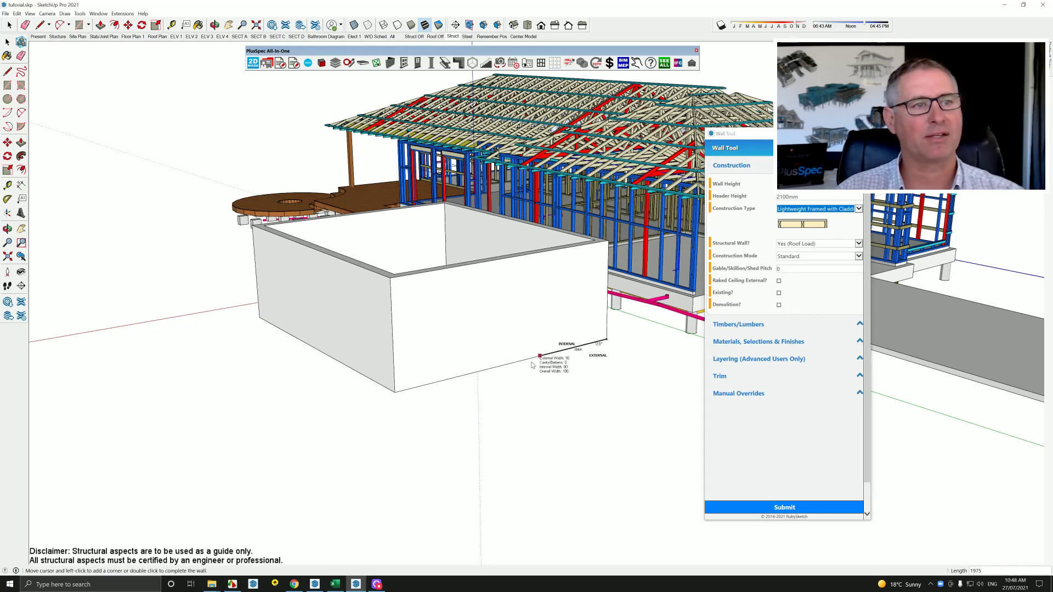
click(401, 390)
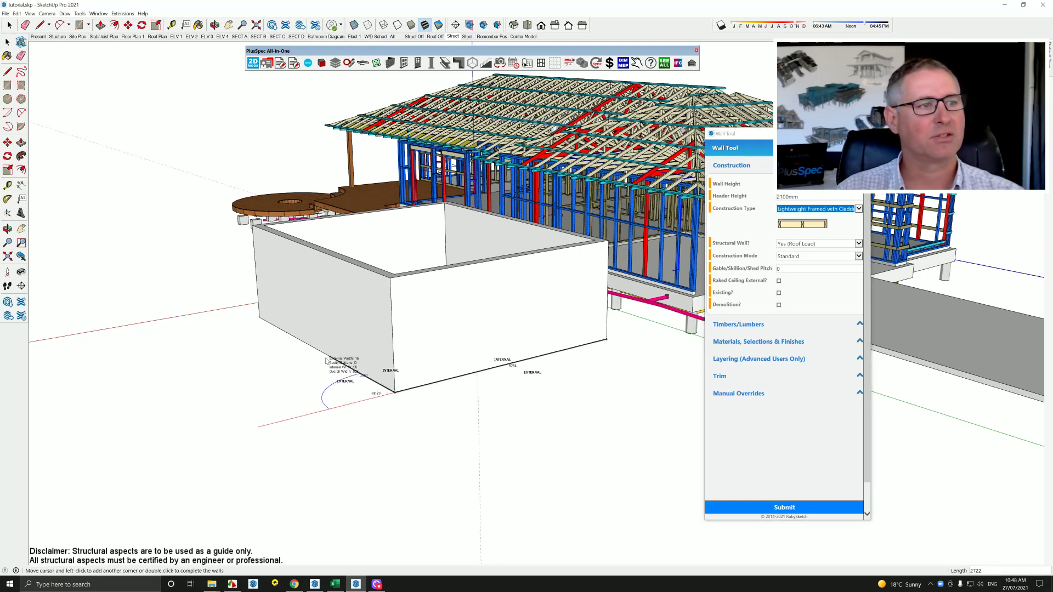
click(260, 317)
click(259, 318)
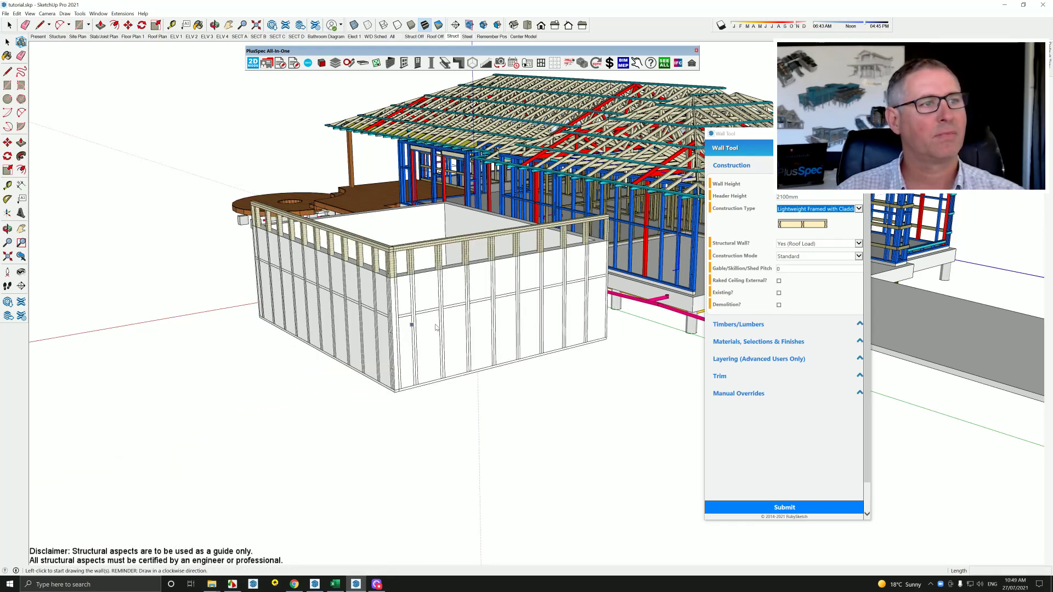
middle_drag(456, 312, 445, 255)
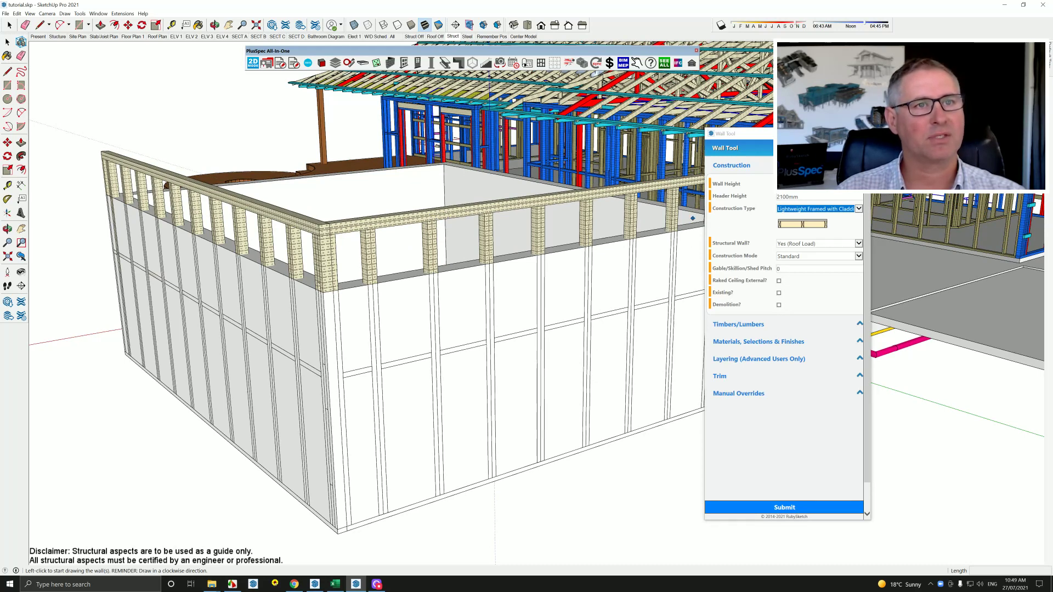
mouse_move(712, 197)
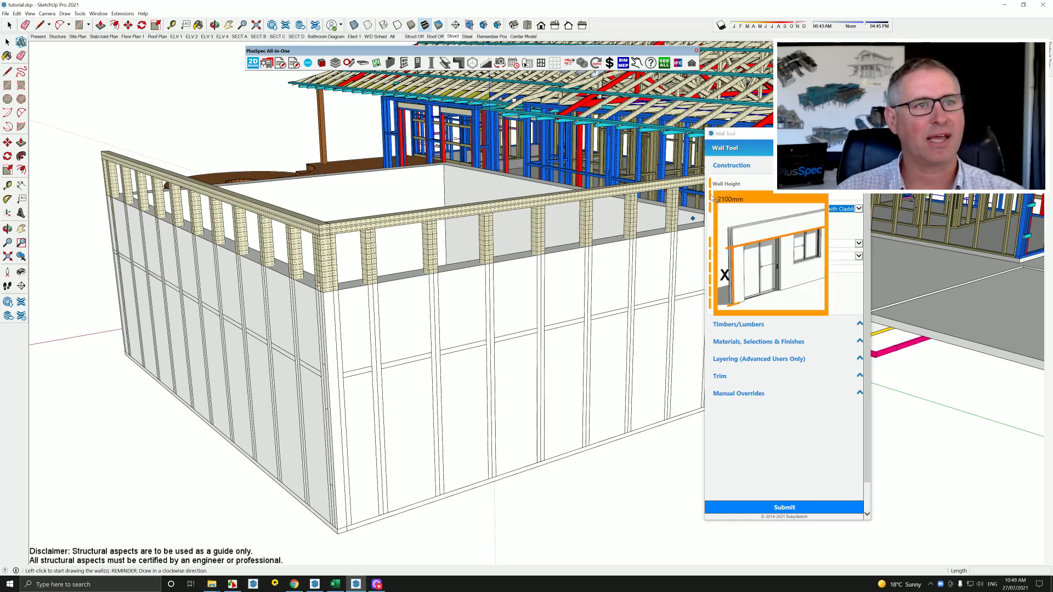
middle_drag(495, 291, 457, 141)
- Switch to the All scene to see the timber-clad walls fully rendered
click(392, 36)
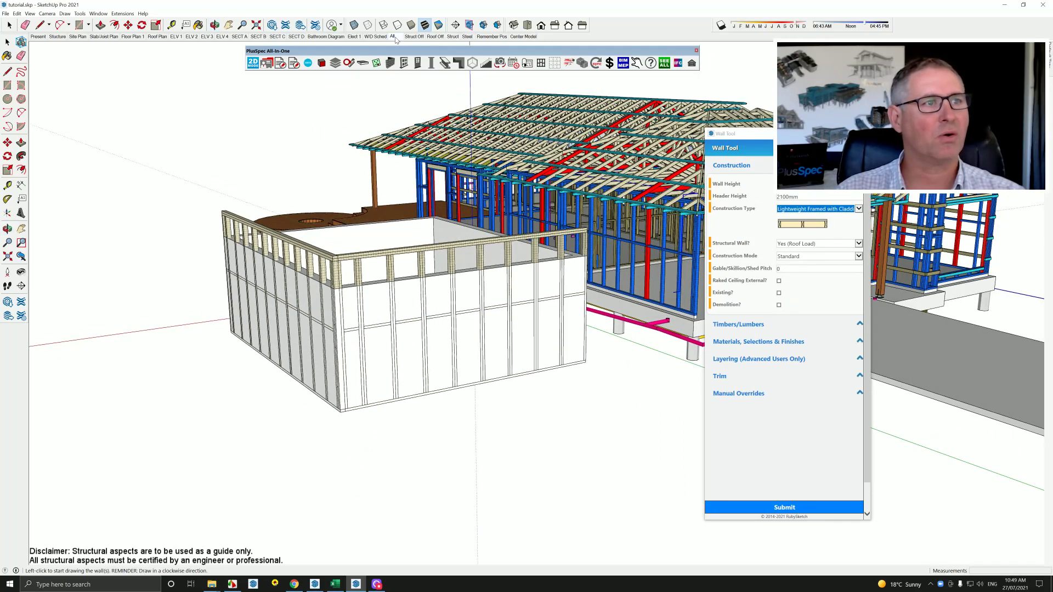
scroll(492, 275, up, 3)
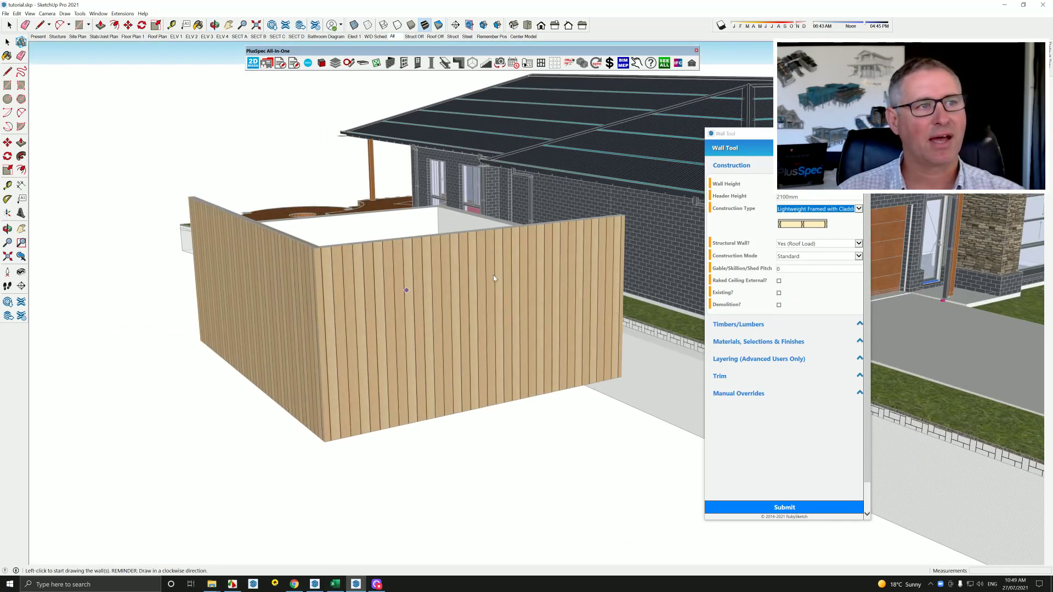
scroll(498, 285, down, 5)
scroll(487, 296, down, 2)
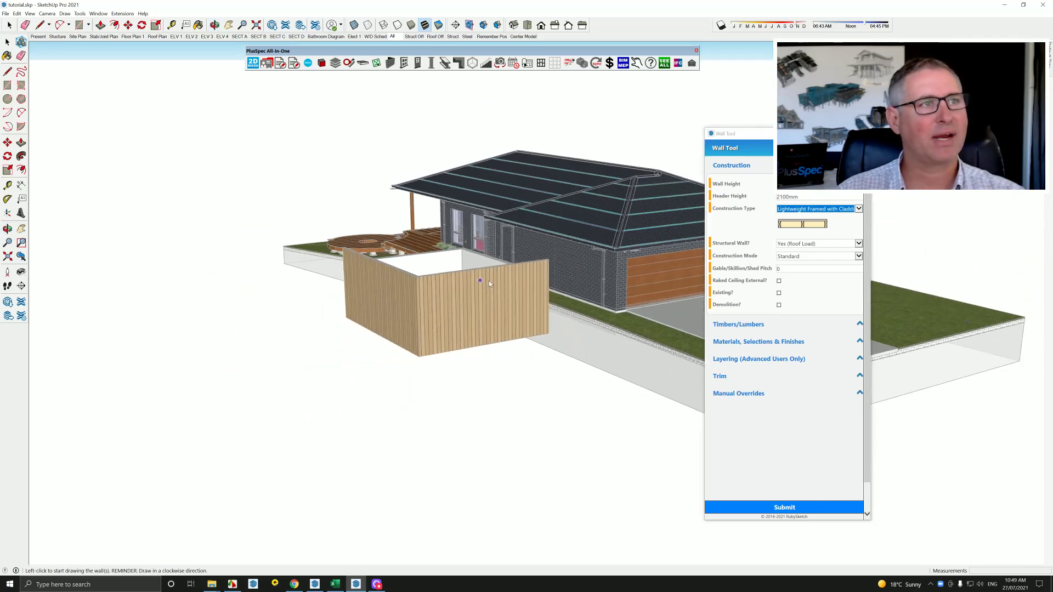
- Place a section cut on the house wall and orbit to inspect the cut room
click(455, 24)
scroll(603, 263, up, 5)
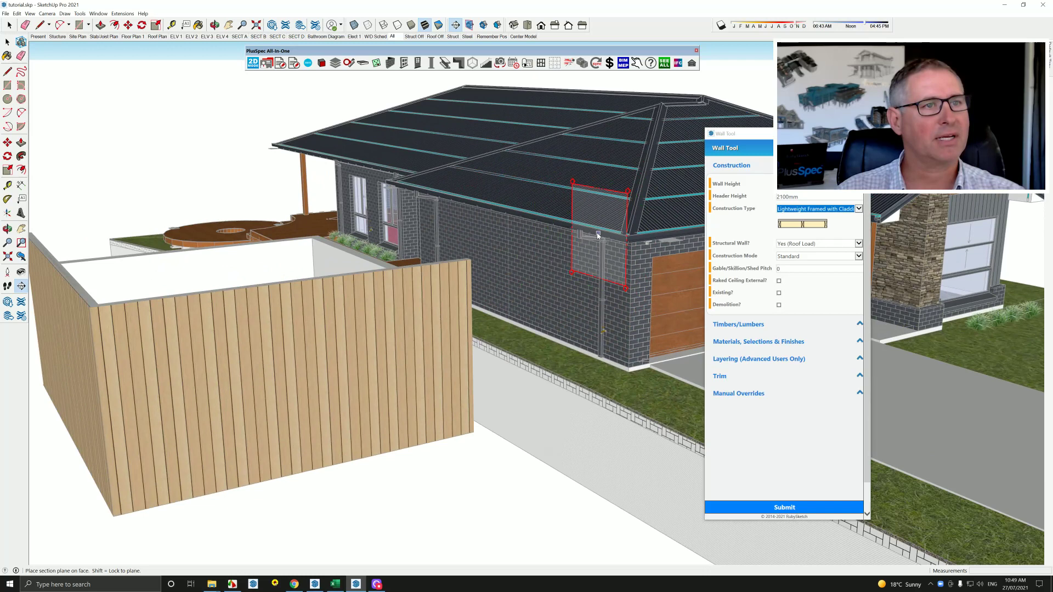
click(589, 240)
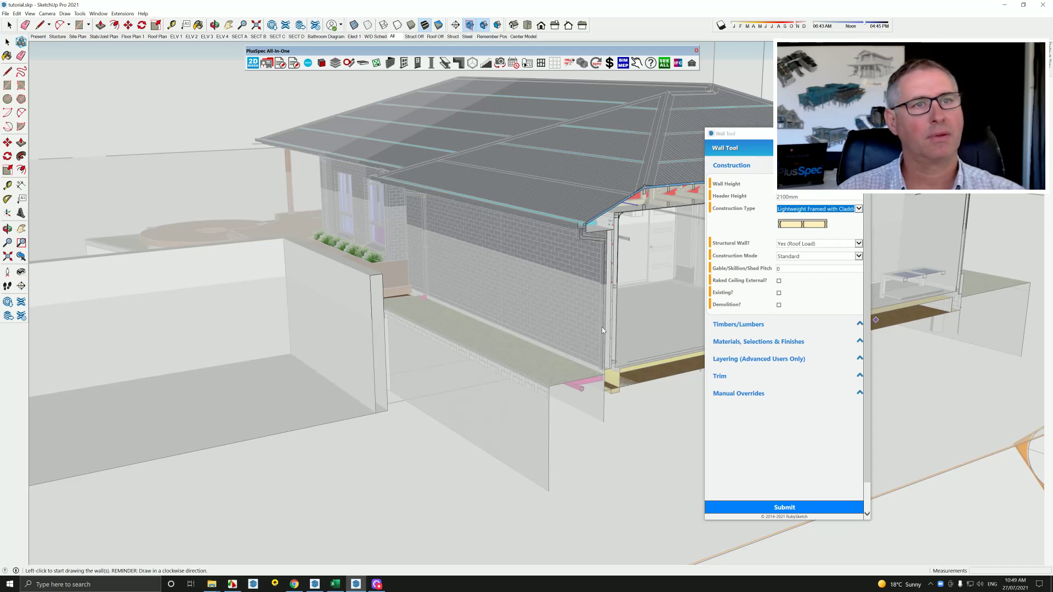
scroll(601, 327, down, 6)
scroll(315, 378, up, 6)
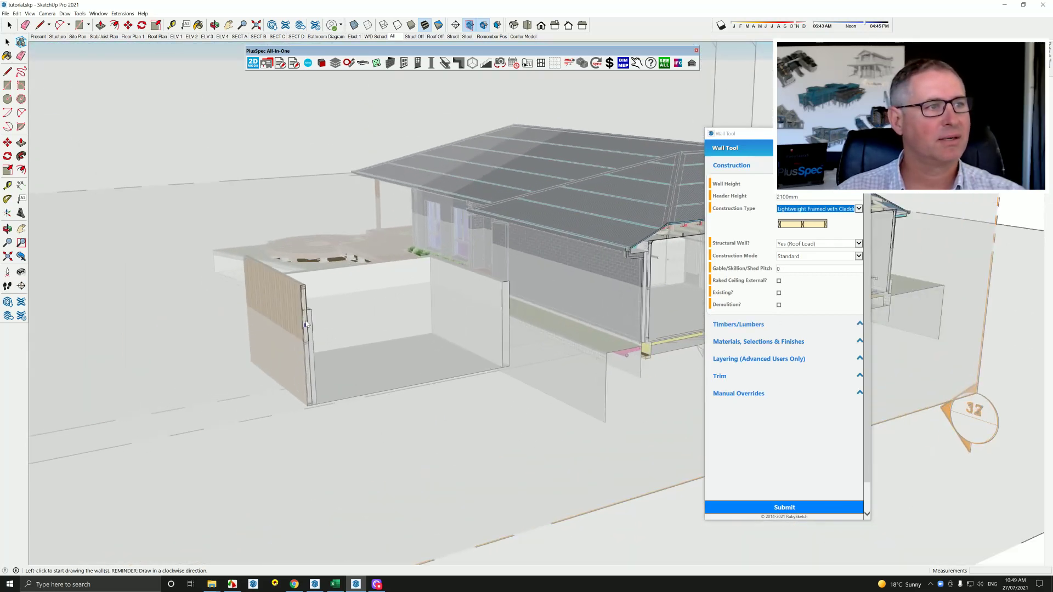
middle_drag(308, 291, 265, 256)
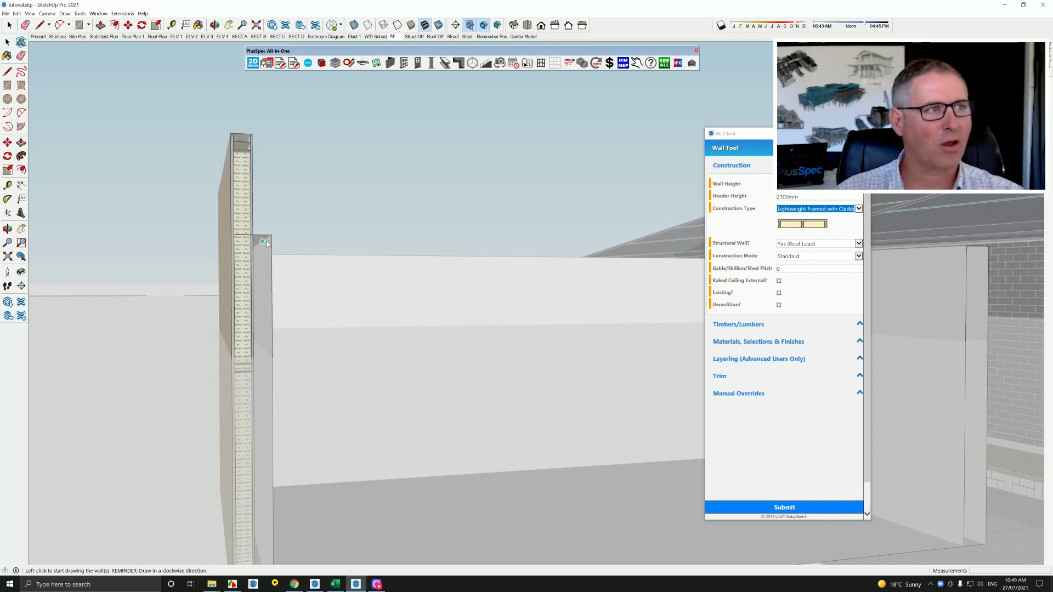
middle_drag(266, 241, 288, 271)
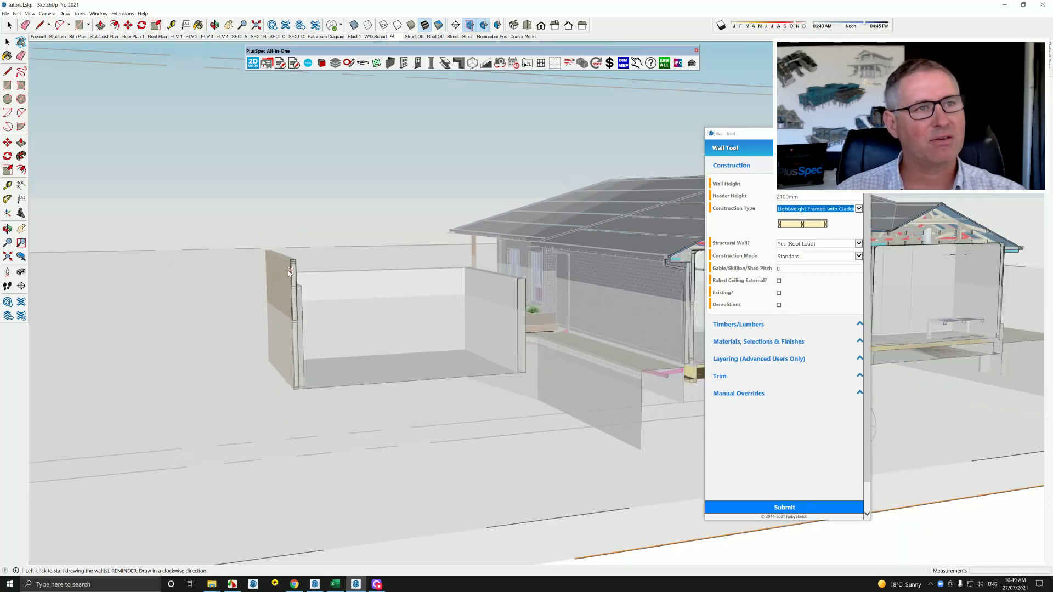
scroll(288, 271, down, 2)
scroll(293, 275, down, 2)
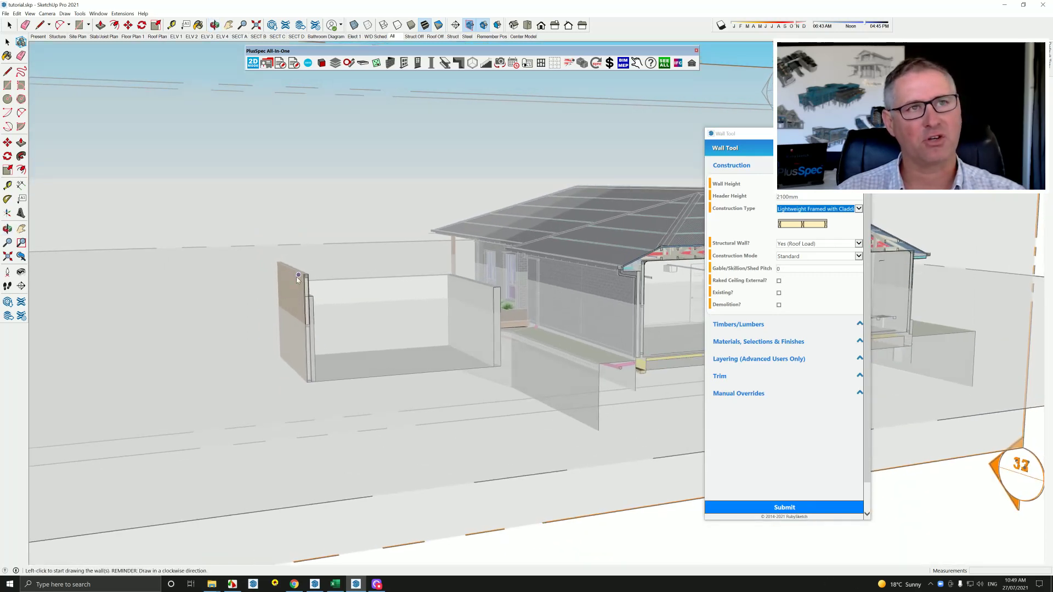
scroll(296, 277, down, 1)
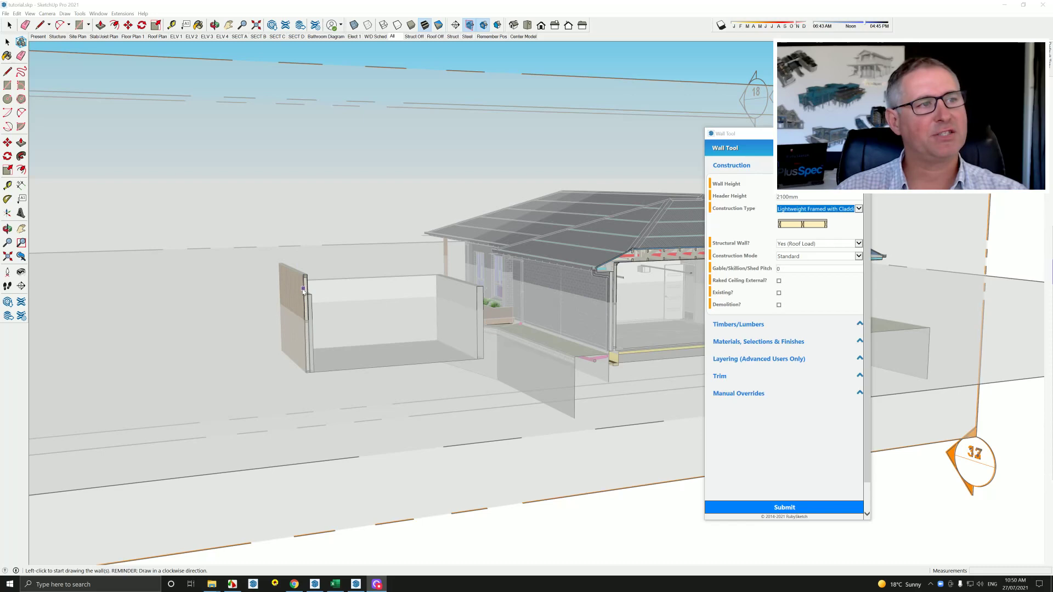
- Hide the section cuts, view the timber wall edge-on, and close the Wall Tool
click(467, 27)
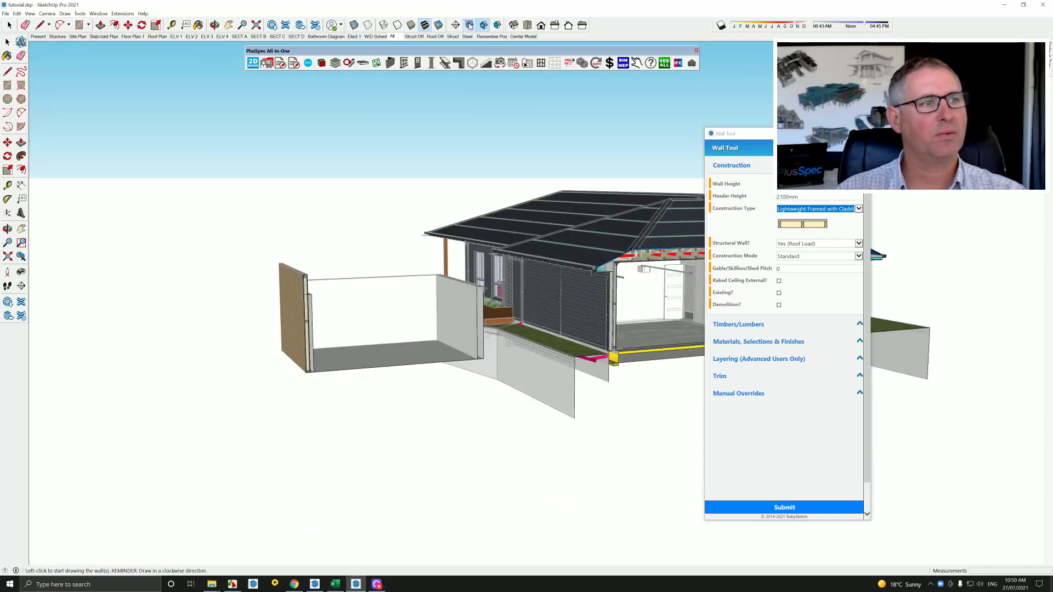
scroll(305, 296, up, 3)
scroll(303, 295, up, 3)
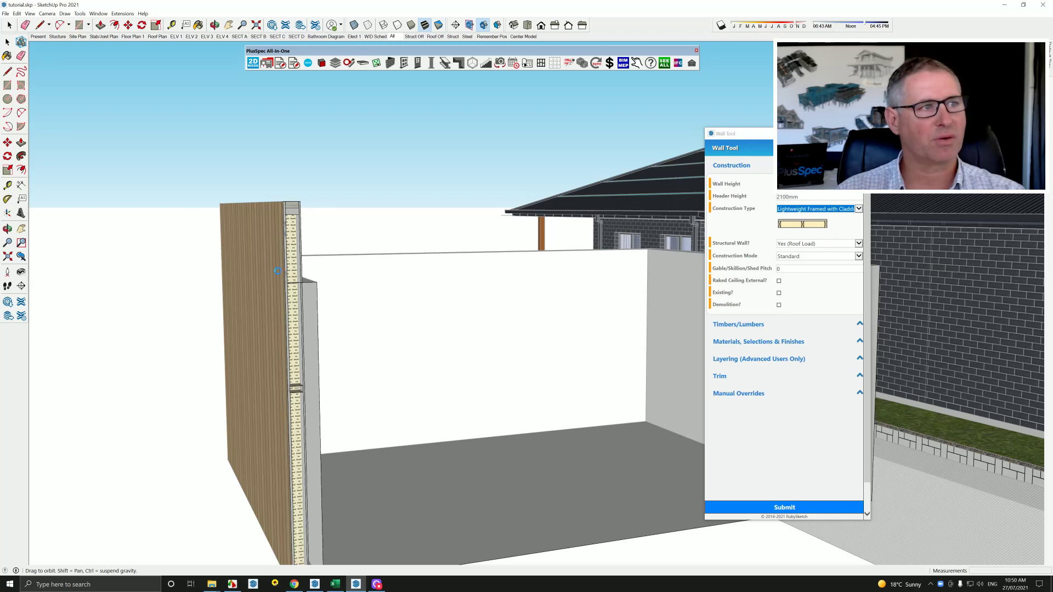
middle_drag(277, 271, 362, 344)
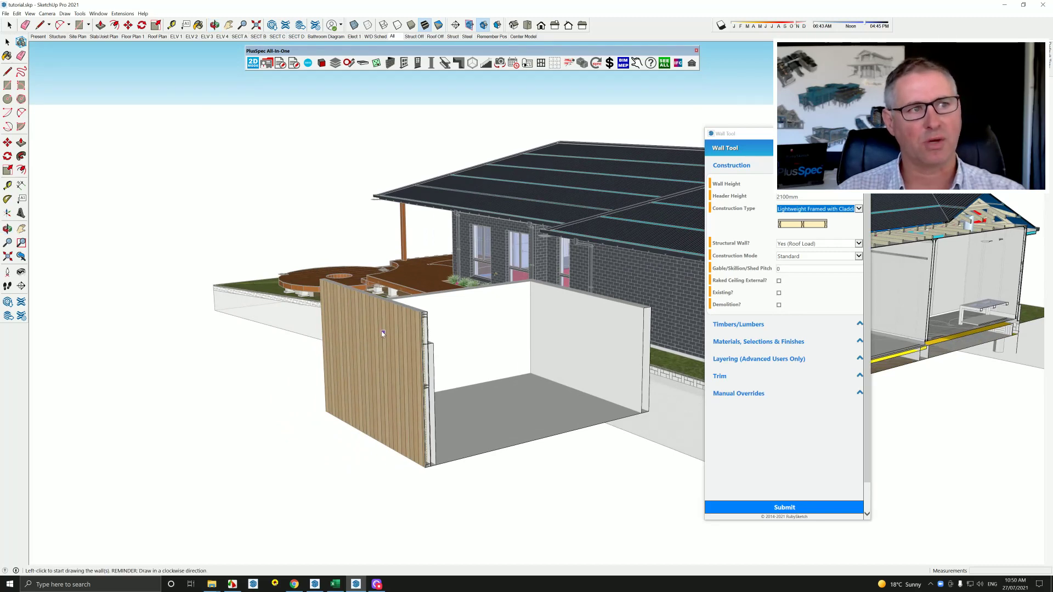
key(space)
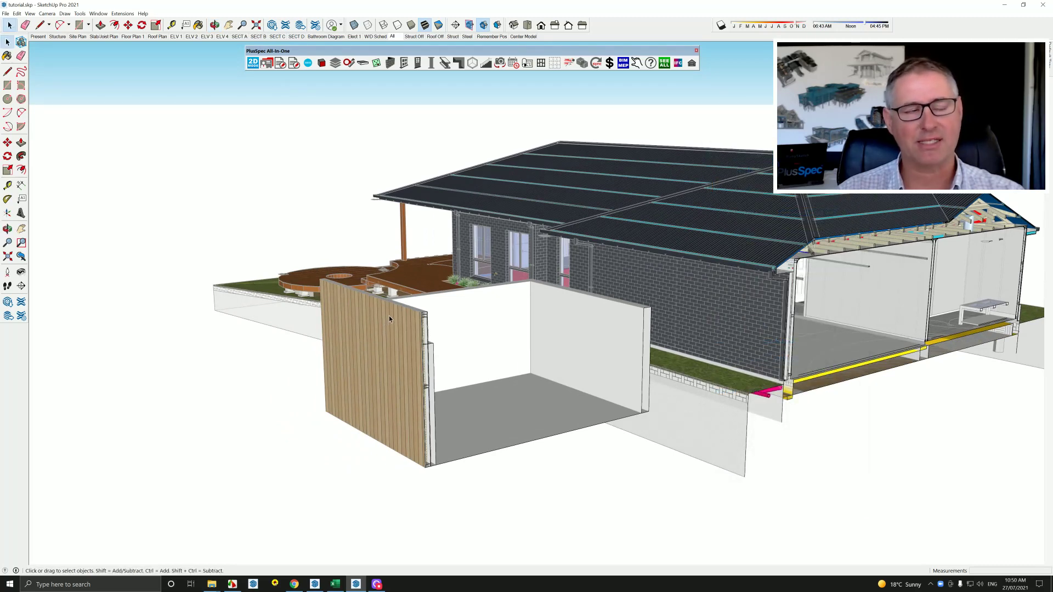
- Run a takeoff on the timber test wall and list its 19C_CLADDING costs ($2,059.16 of $16,821.76)
right_click(389, 315)
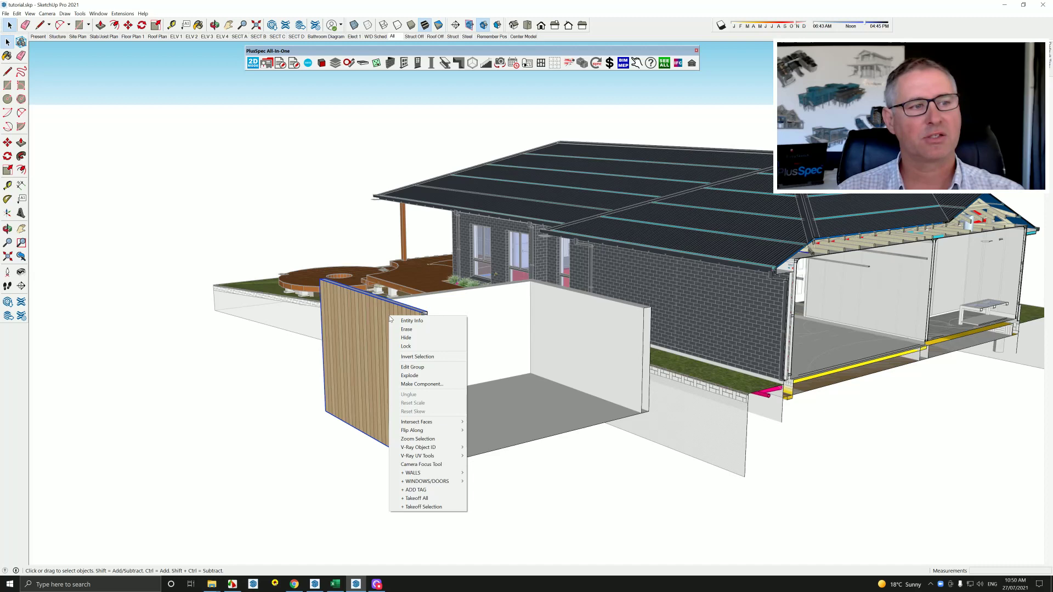
click(427, 507)
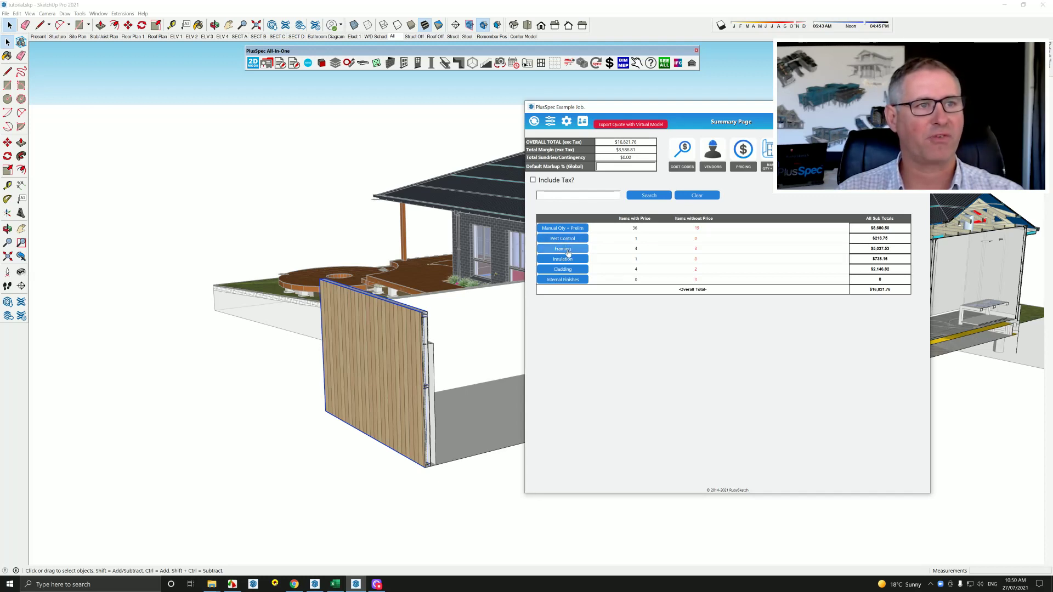
click(566, 269)
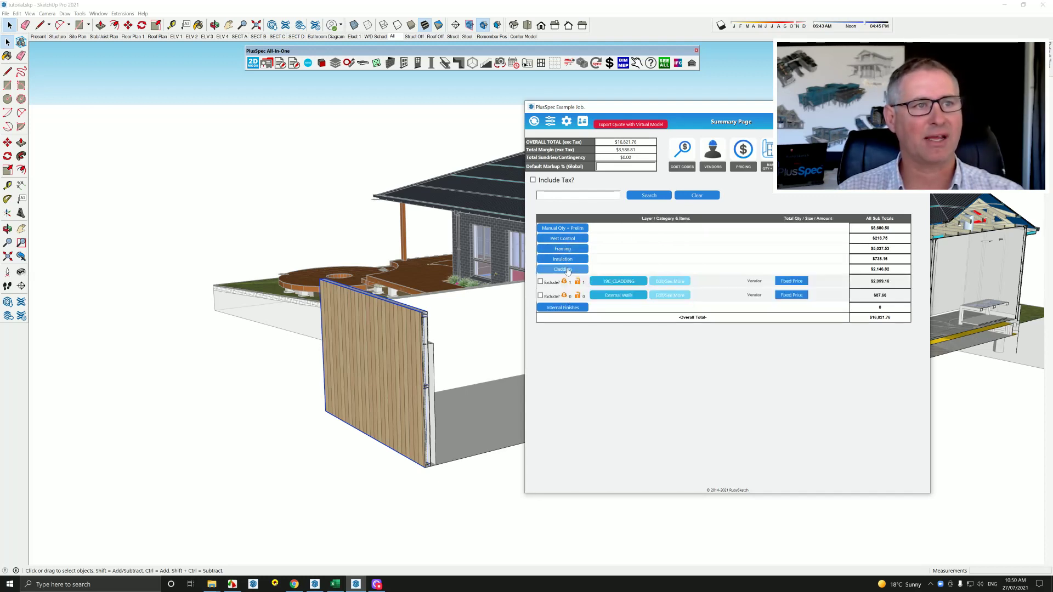
click(616, 283)
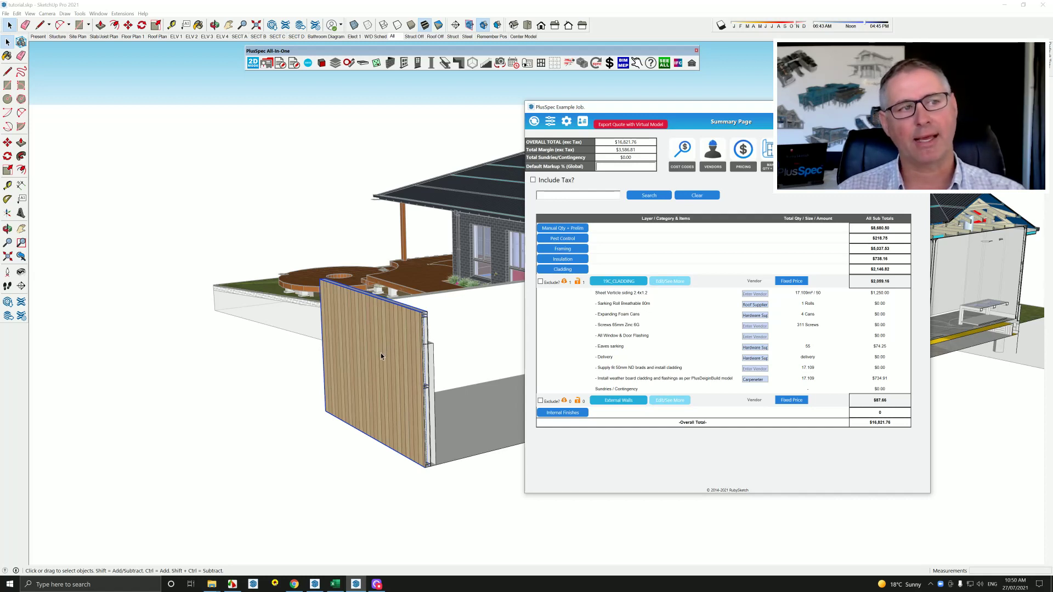
scroll(414, 359, up, 4)
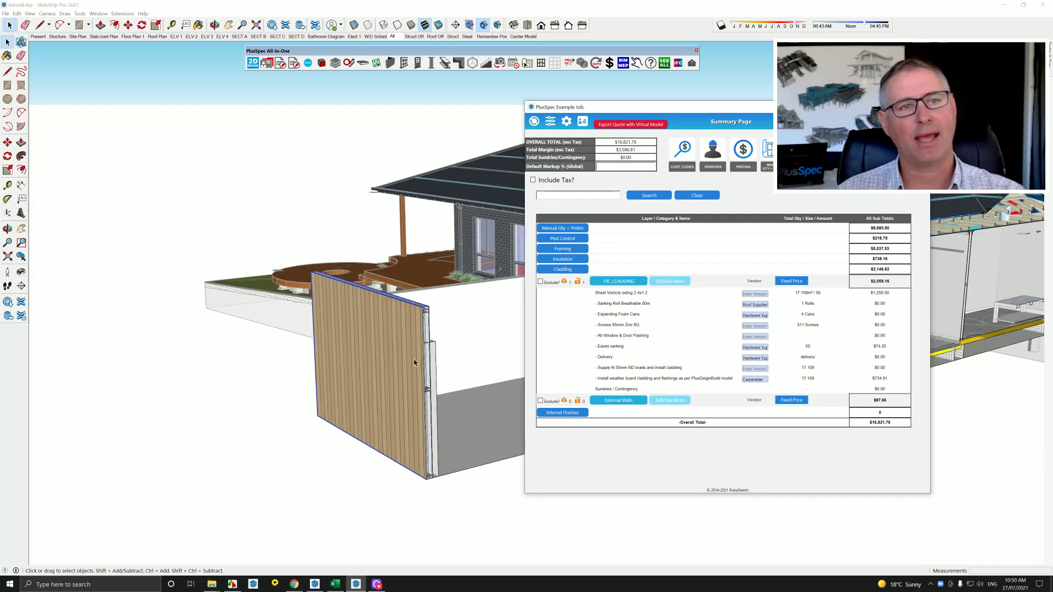
middle_drag(413, 359, 409, 338)
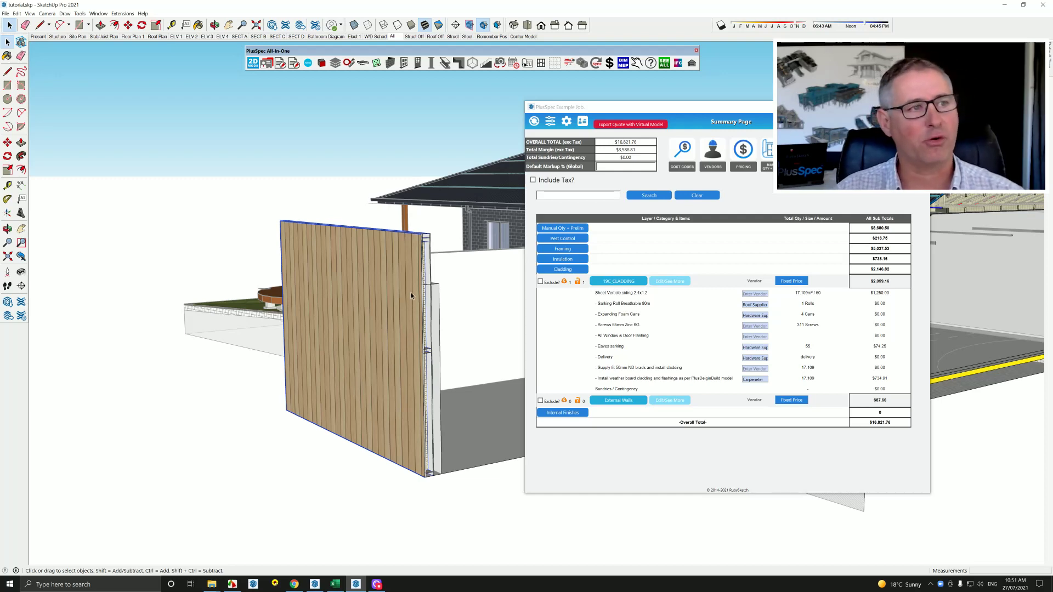
- Turn off the section cut through the house and view the garage front
middle_drag(410, 292, 384, 293)
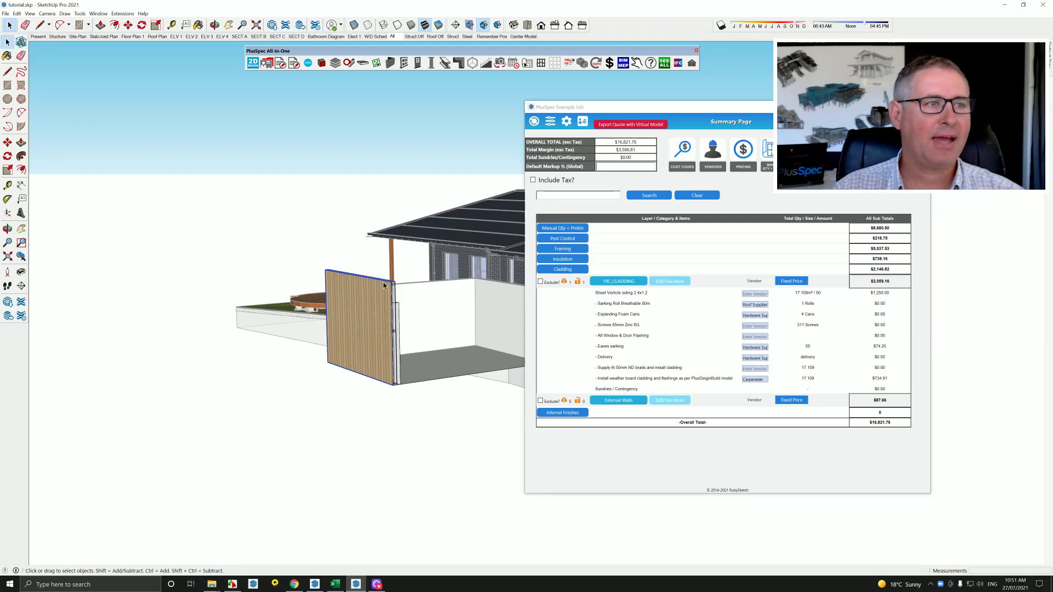
middle_drag(384, 285, 460, 164)
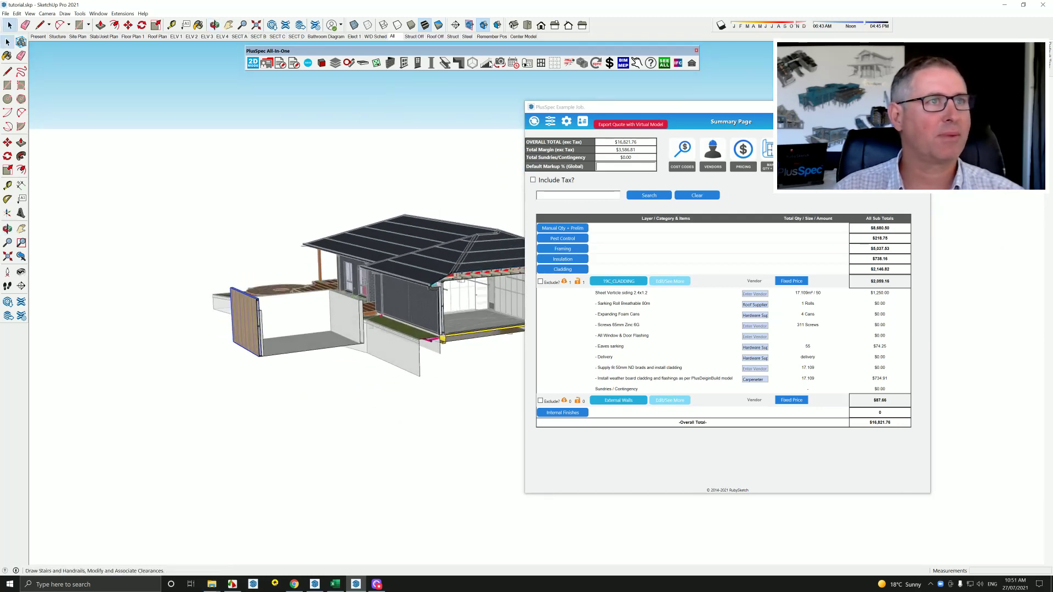
click(470, 25)
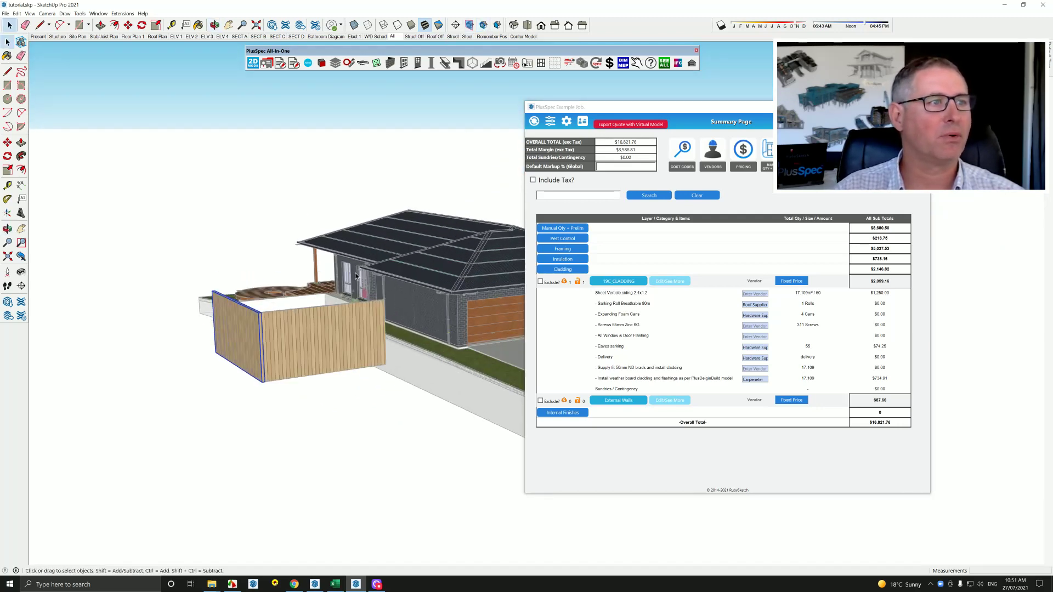
middle_drag(354, 272, 261, 312)
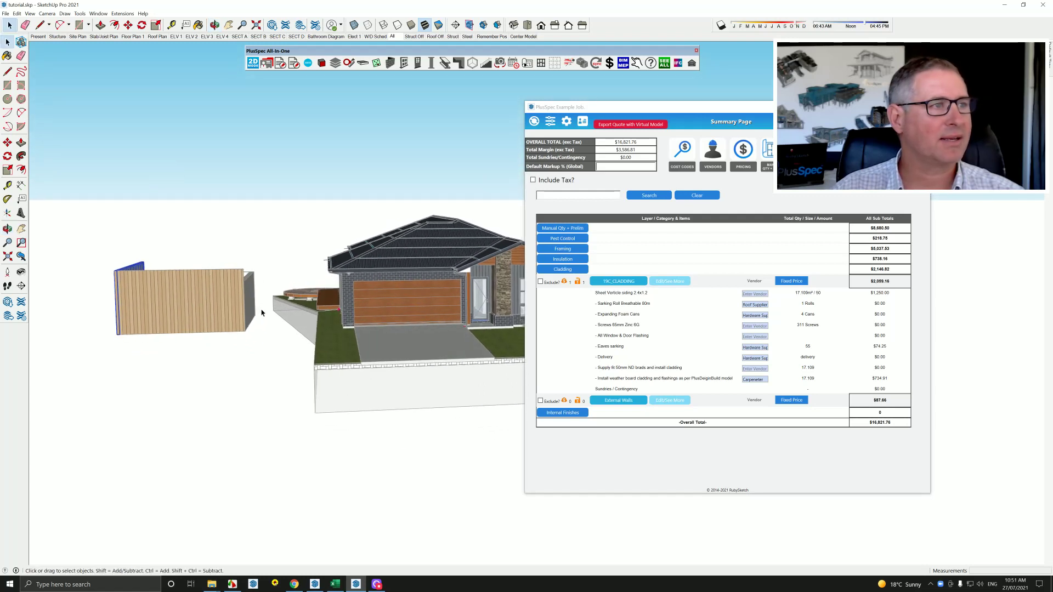
- Delete the test cladding wall and its leftover base face, declining to show all geometry
drag(118, 250, 111, 249)
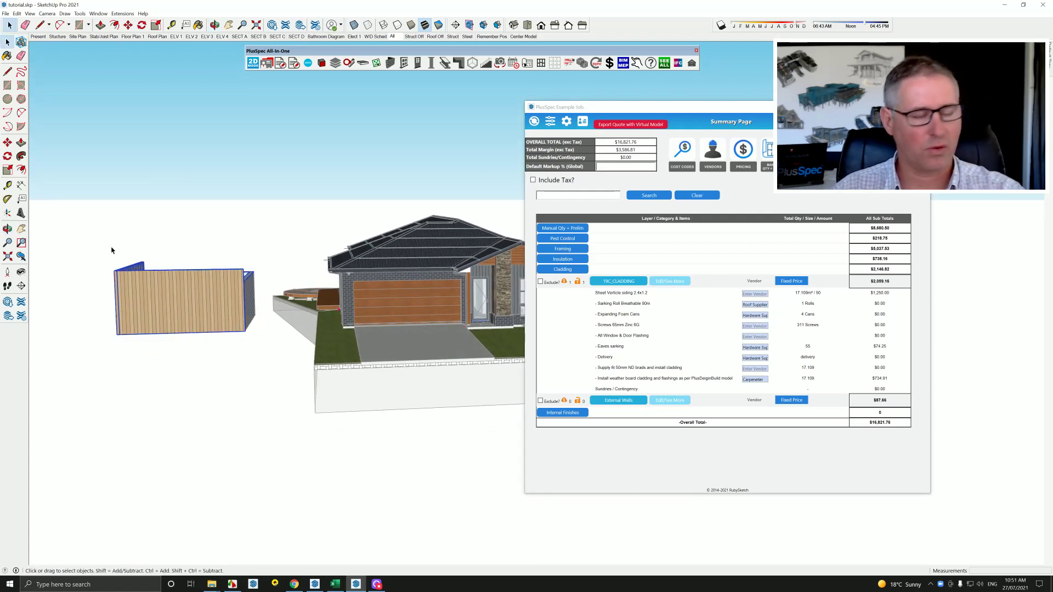
key(Delete)
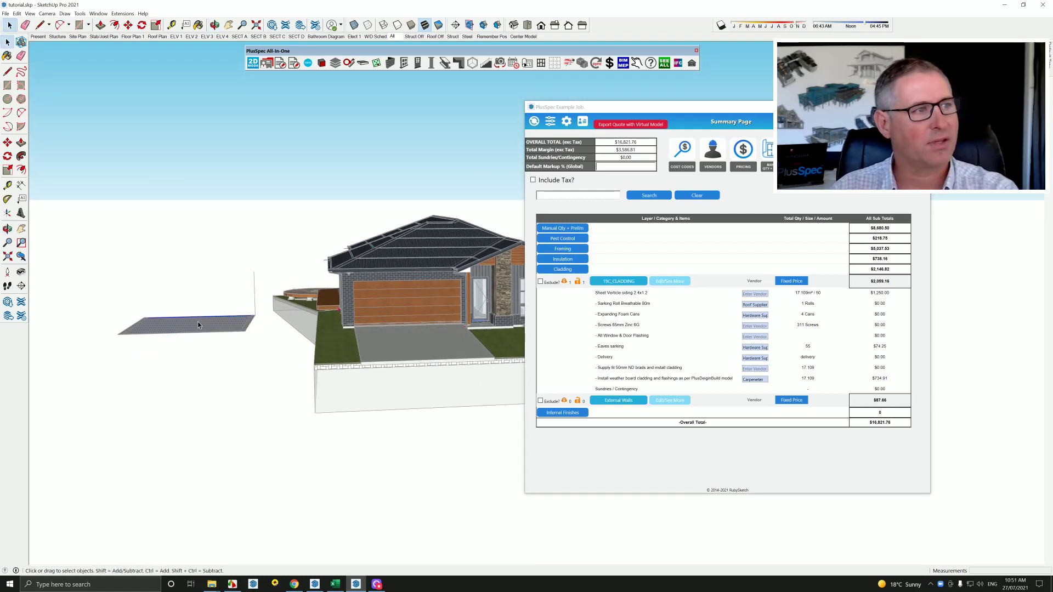
triple_click(198, 323)
key(Delete)
key(o)
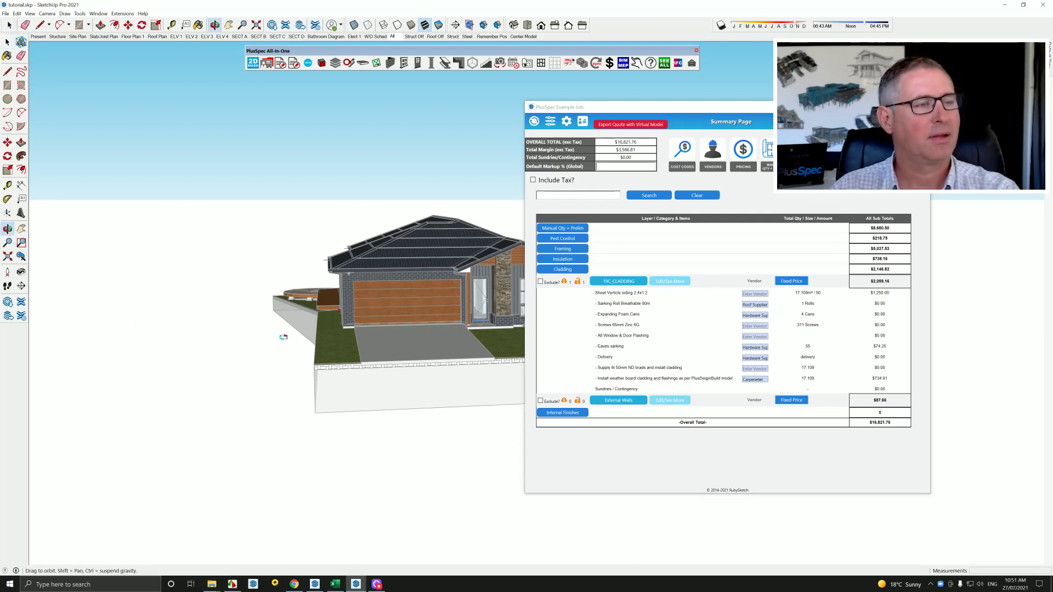
drag(283, 336, 258, 345)
key(space)
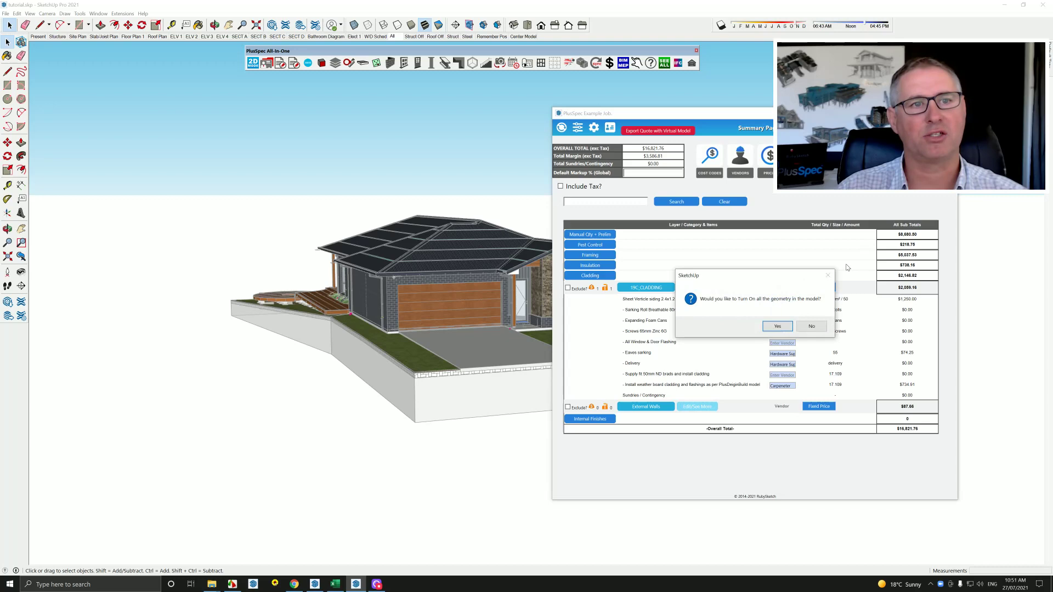
click(811, 327)
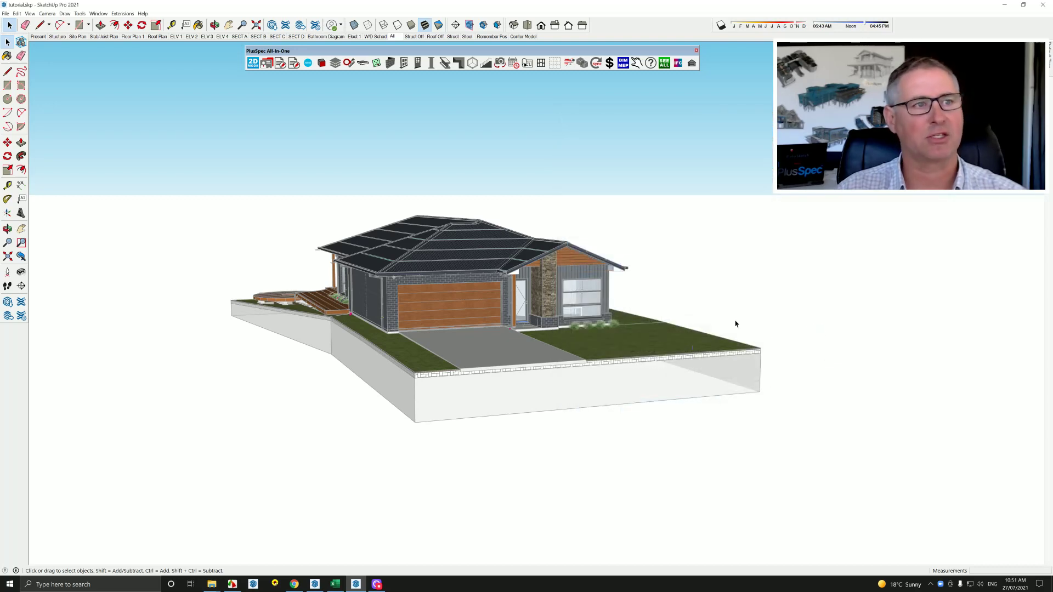
- View the ELV 1 front elevation in Hidden Line style, then the ELV 2 right elevation
scroll(405, 288, up, 2)
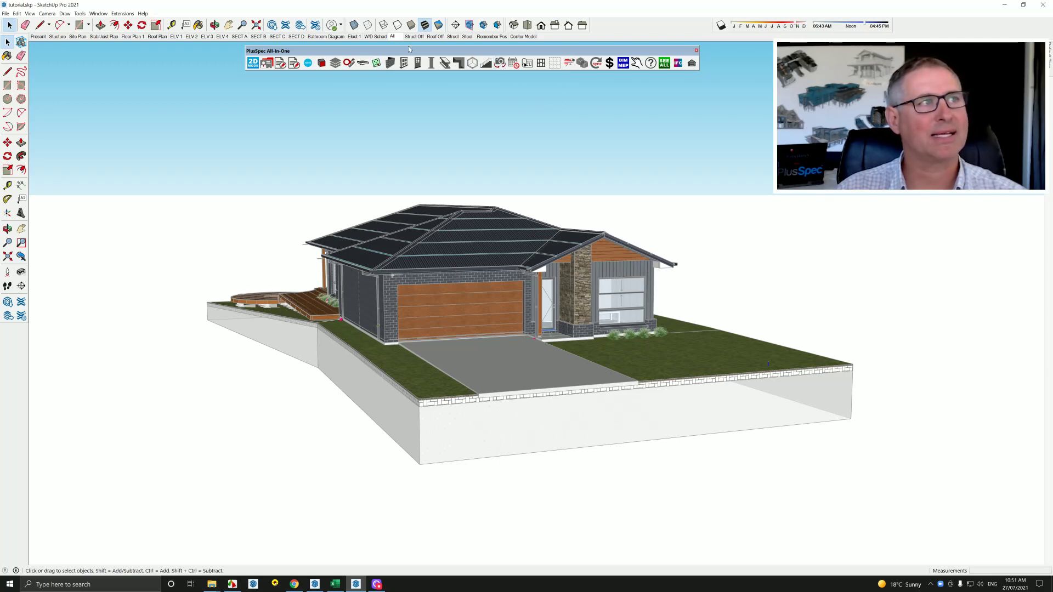
click(177, 37)
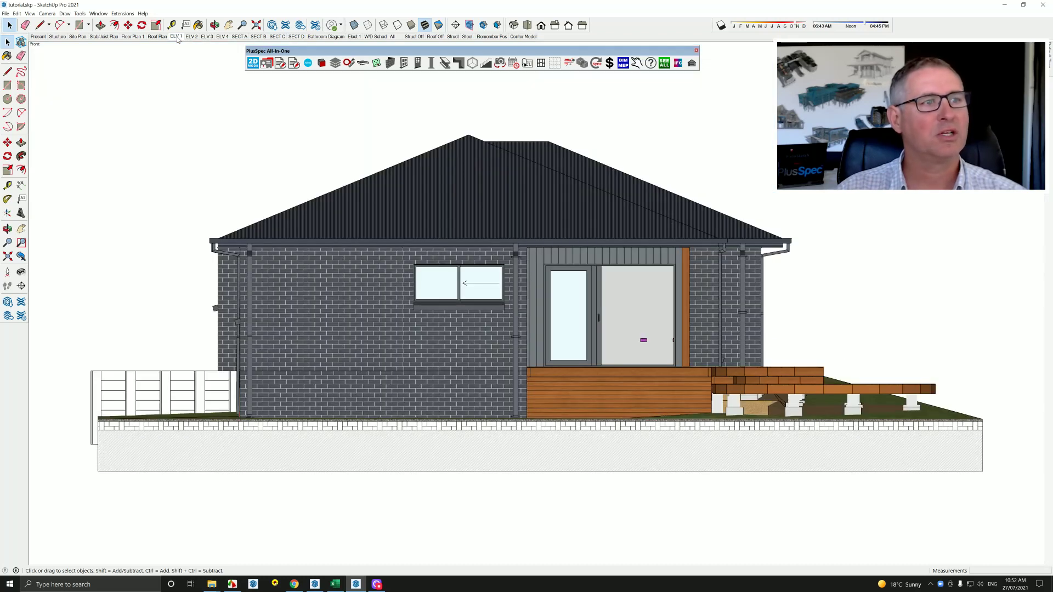
click(398, 28)
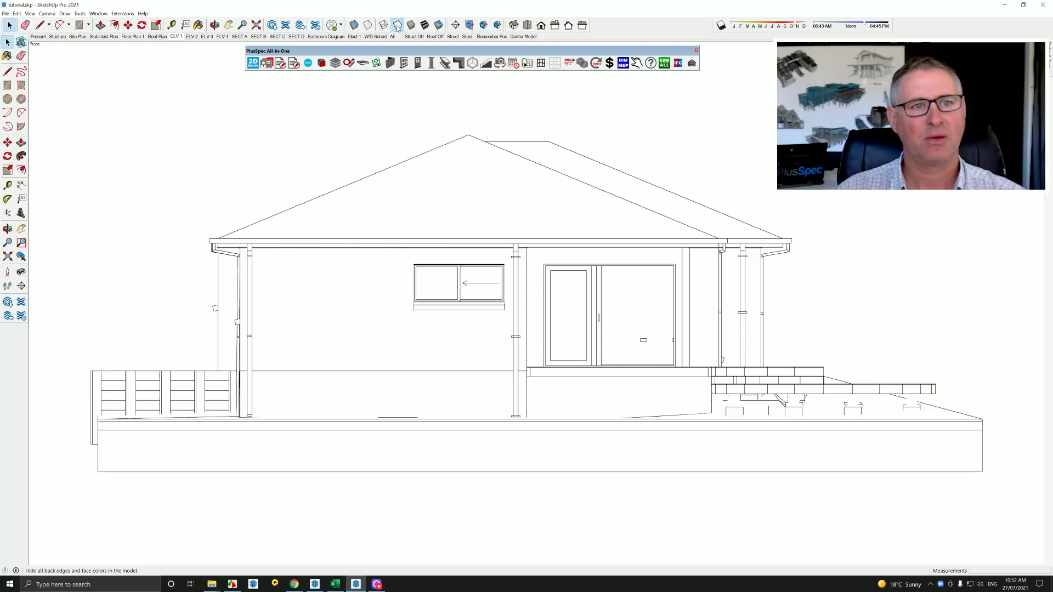
click(193, 36)
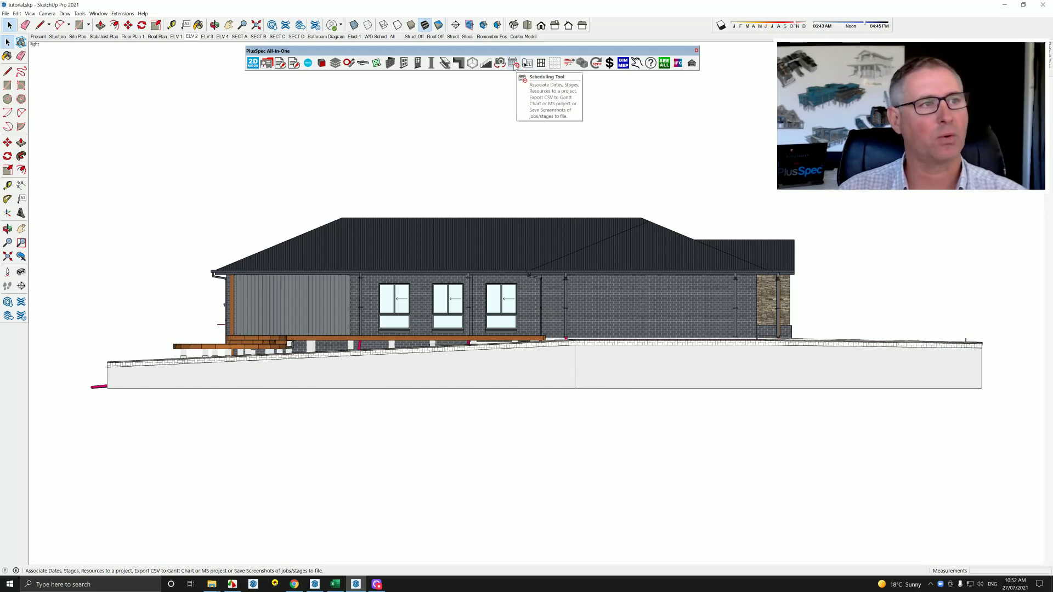
- Set the PlusSpec layout paper size to A3 and move the settings aside
click(525, 64)
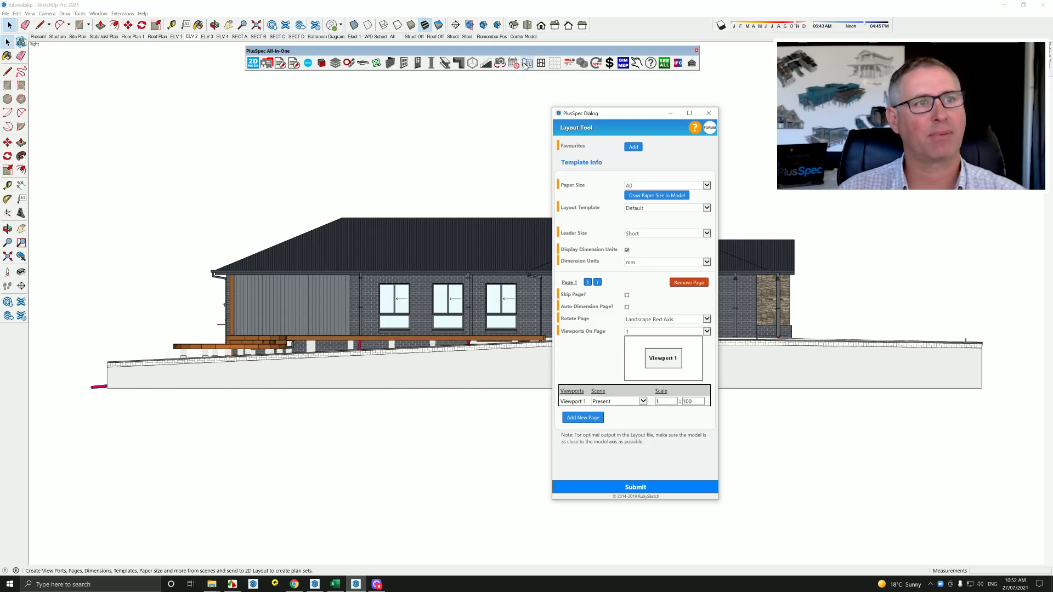
click(661, 185)
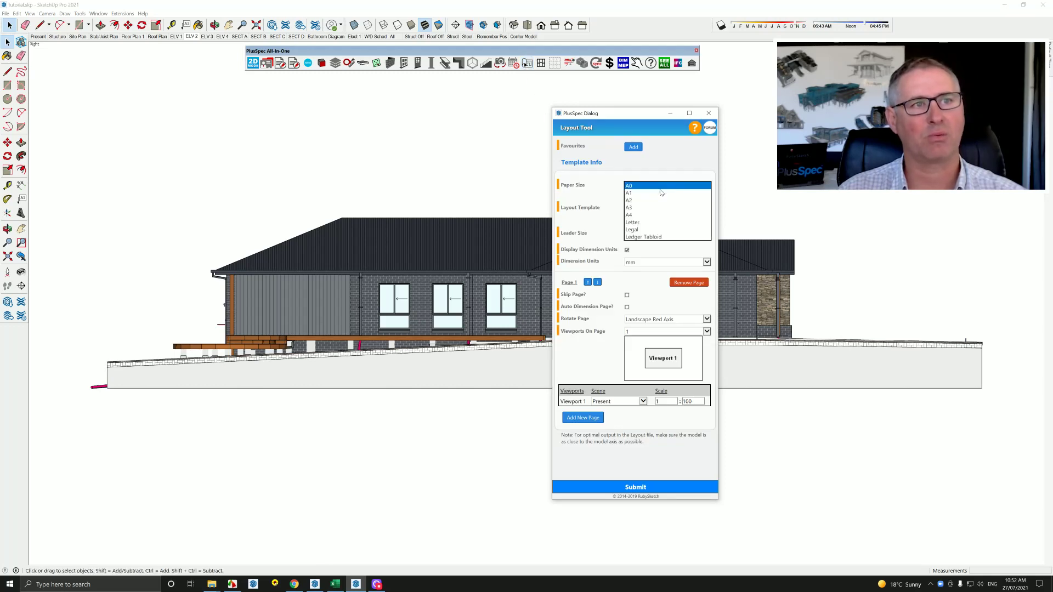
click(636, 208)
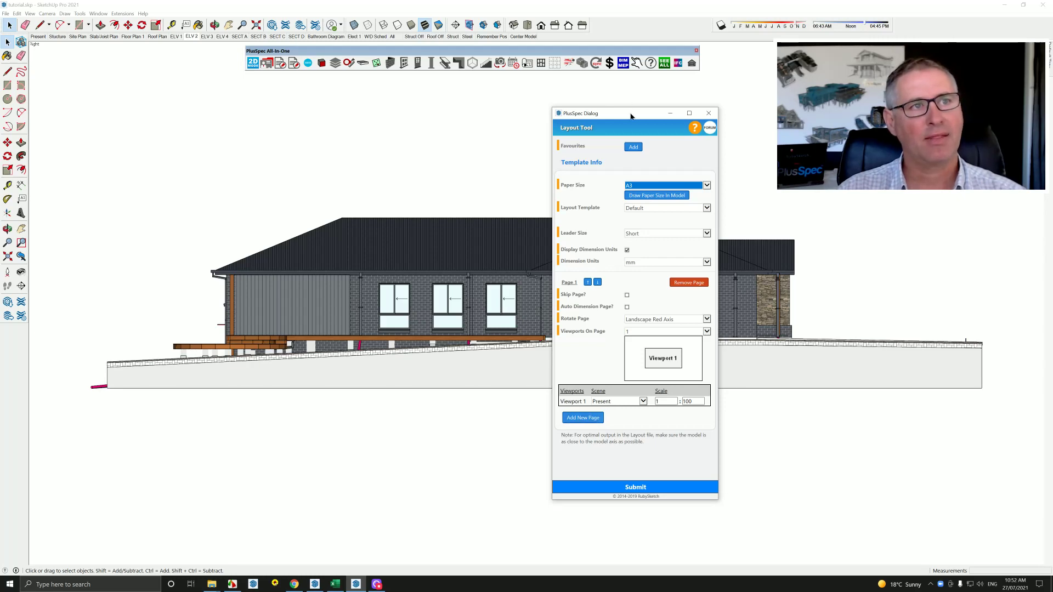
drag(631, 117, 917, 100)
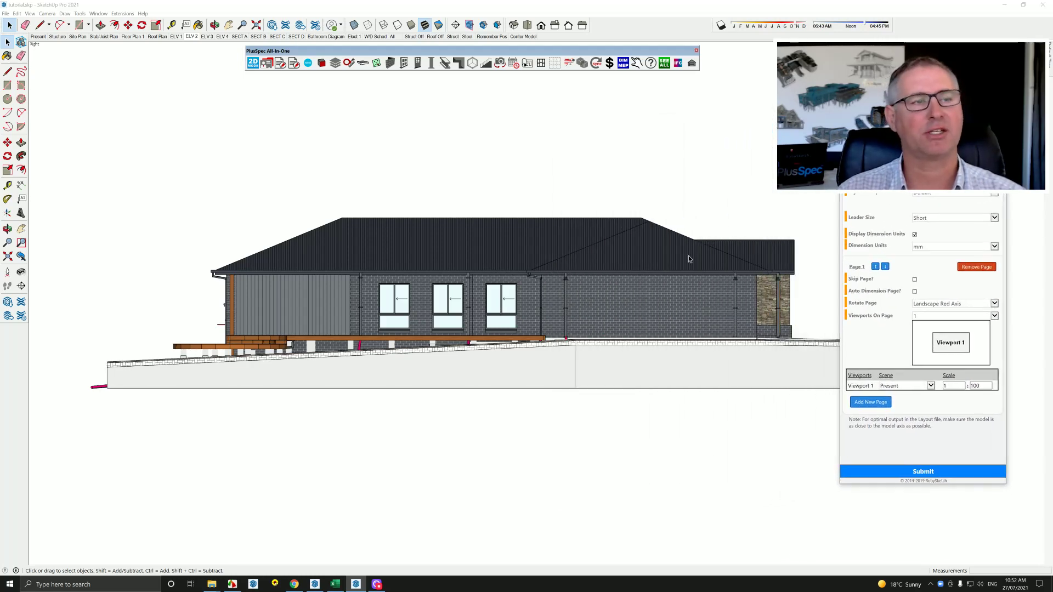
middle_drag(688, 255, 424, 371)
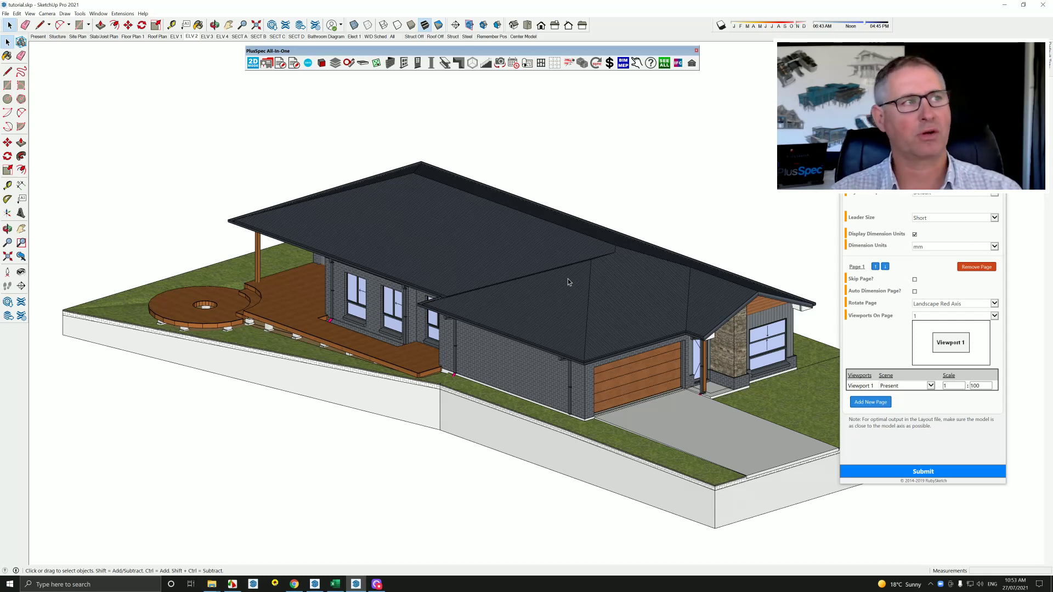
- Show the Slab/Joist Plan scene and zoom around the dimensioned slab and deck framing
click(103, 36)
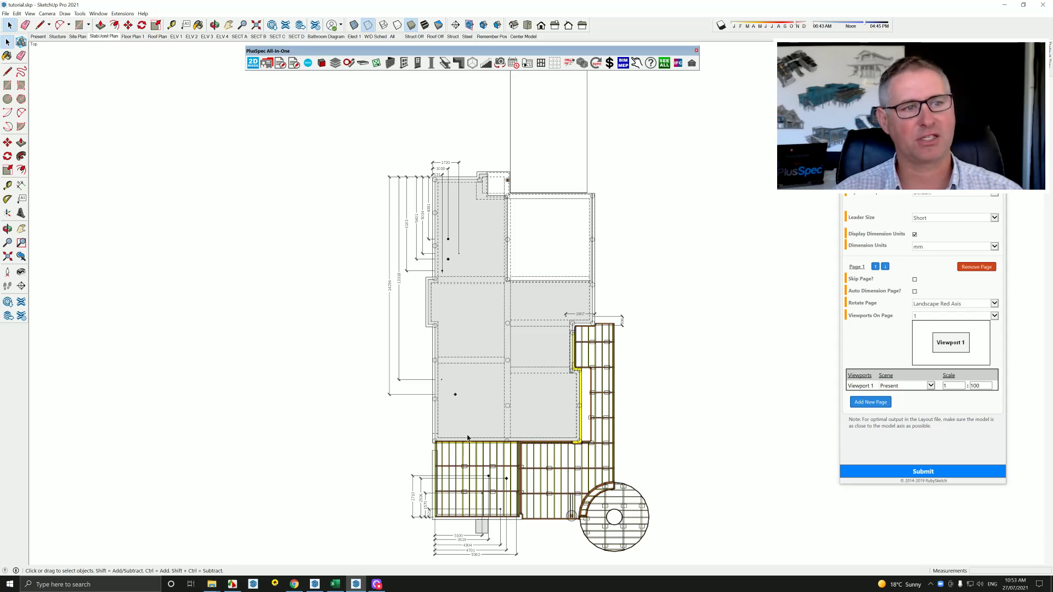
scroll(480, 516, up, 4)
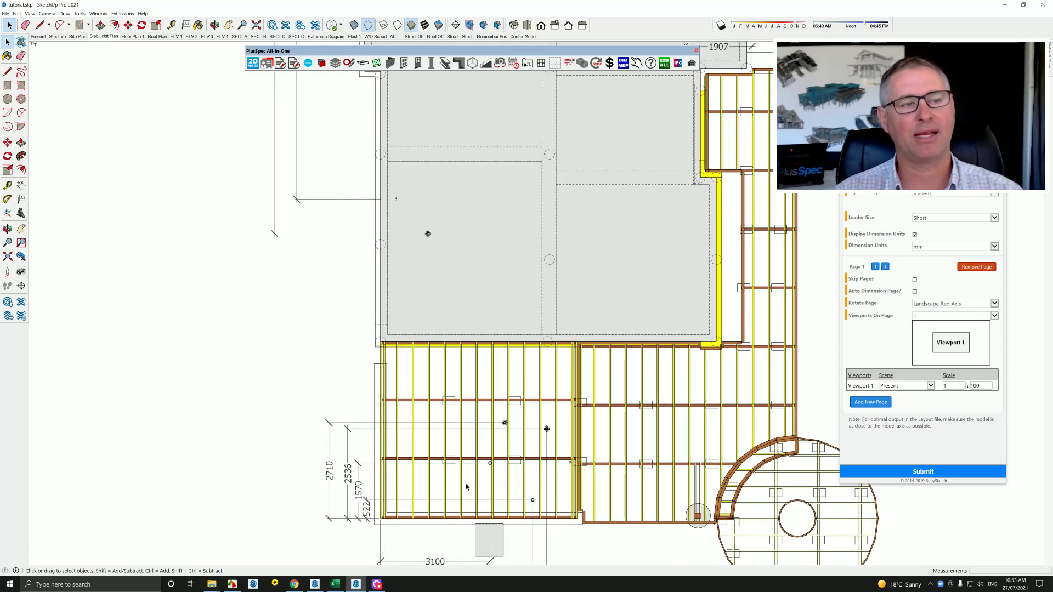
scroll(466, 487, up, 2)
scroll(515, 301, down, 2)
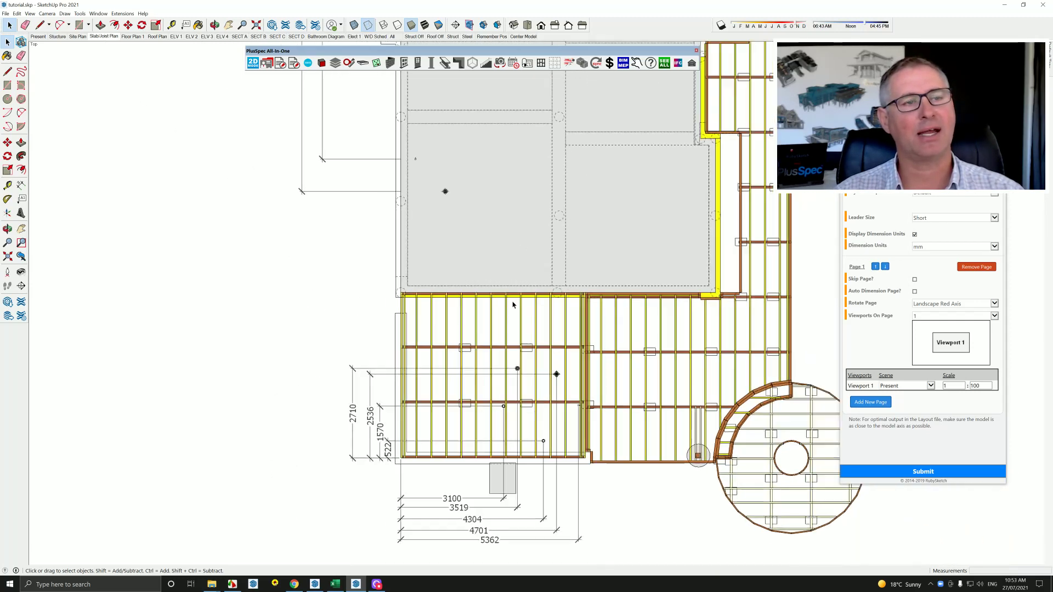
scroll(512, 304, down, 1)
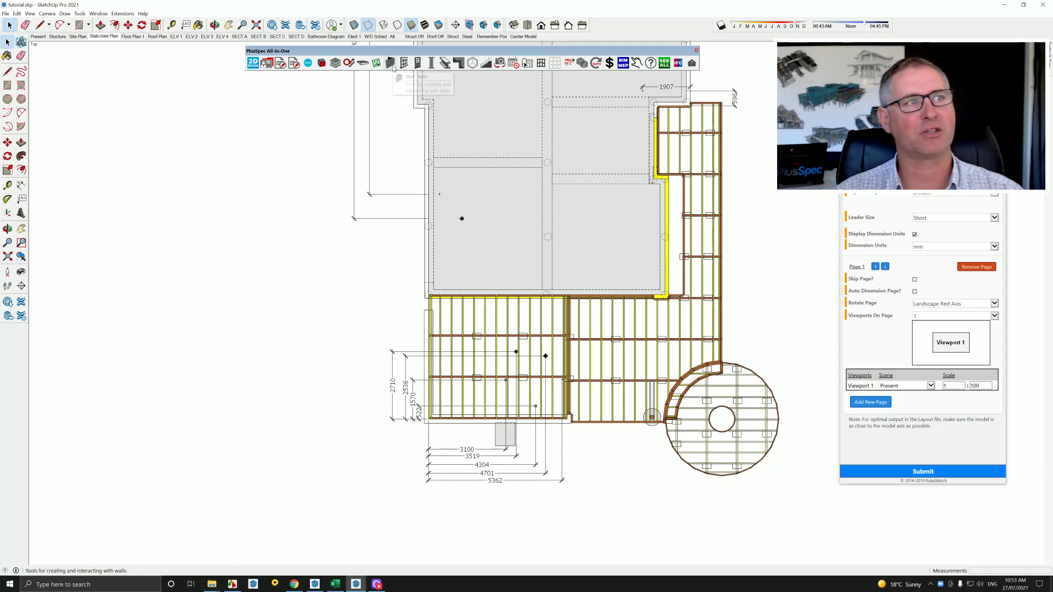